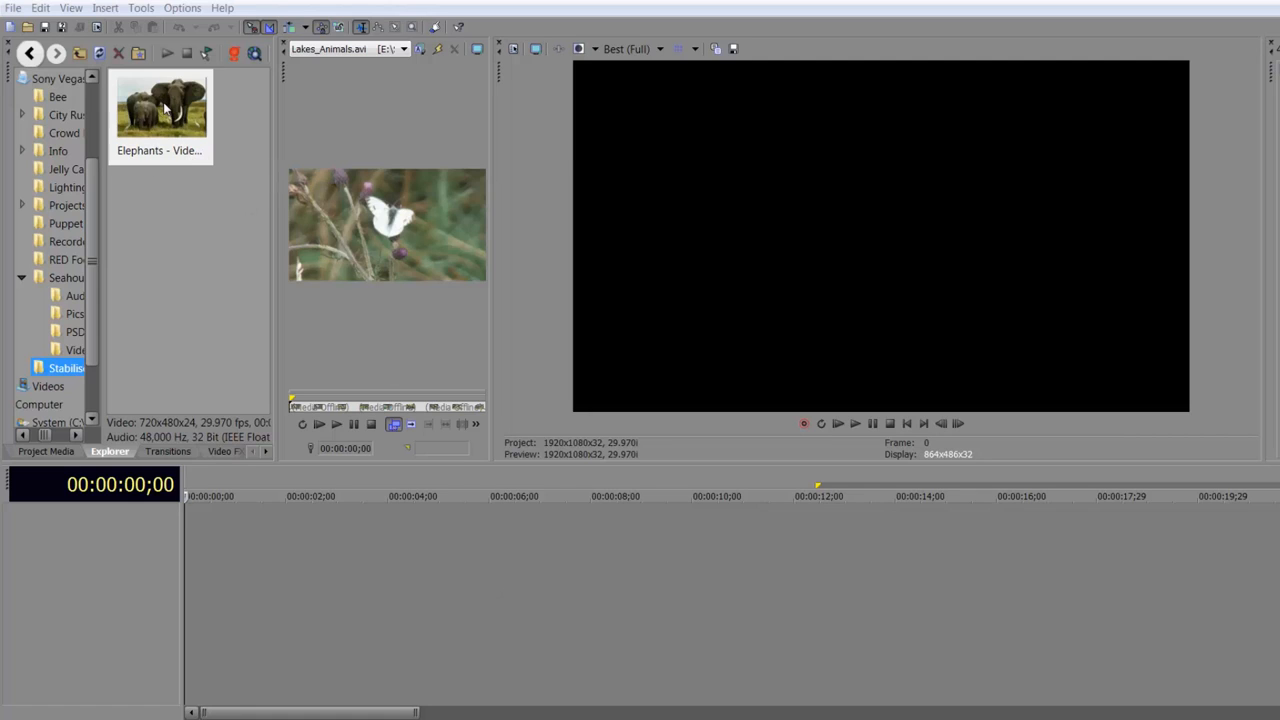
- Place the Elephants - Video Blocks clip at the start of the timeline and match the project video settings to it
click(170, 451)
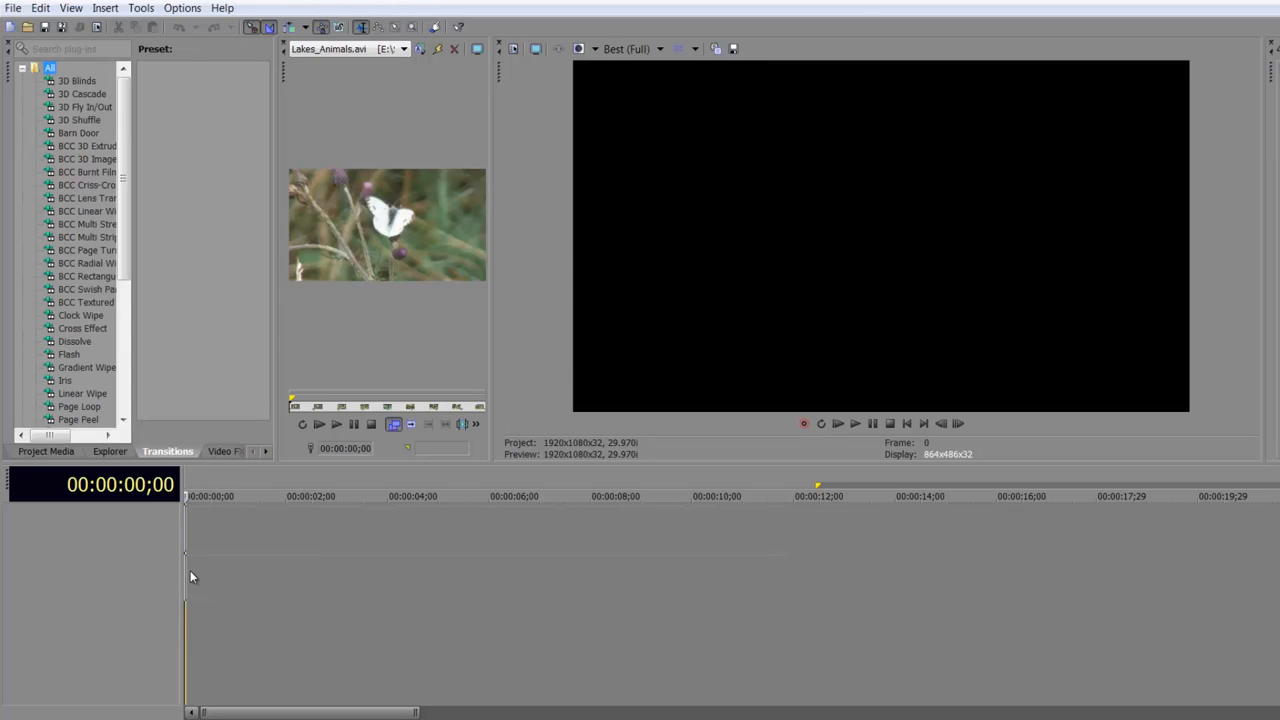
drag(186, 568, 190, 570)
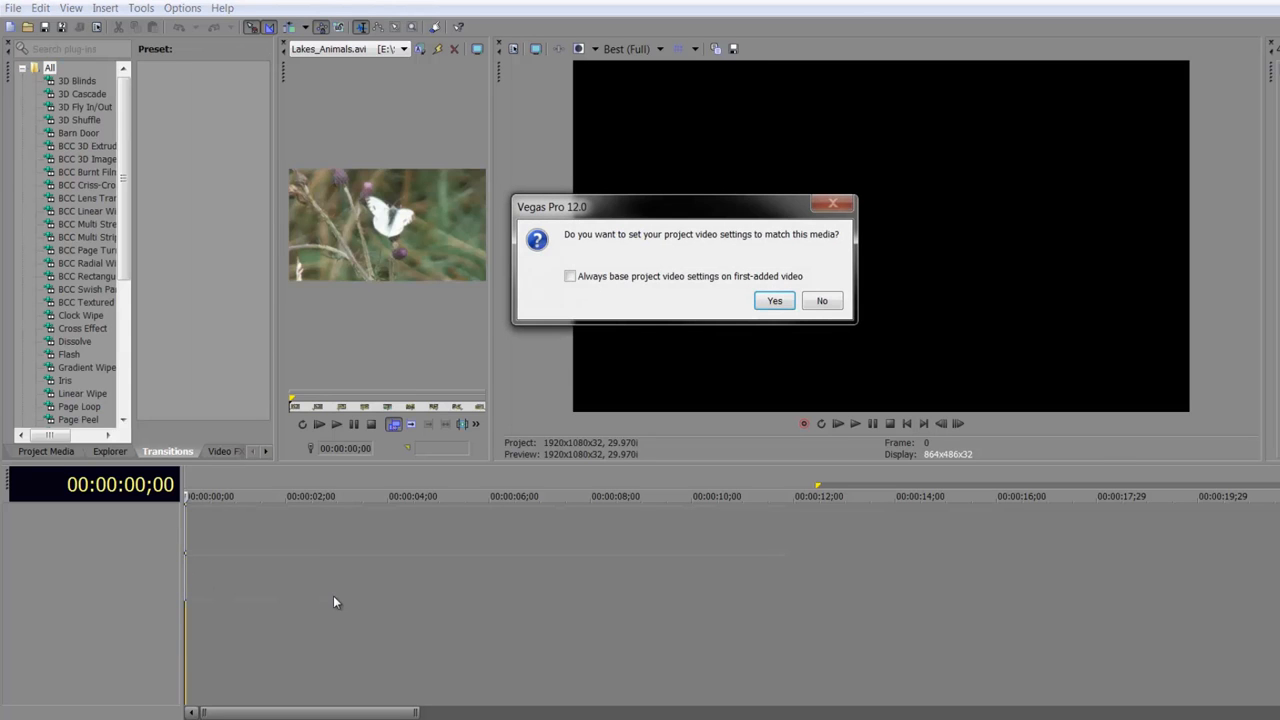
click(773, 301)
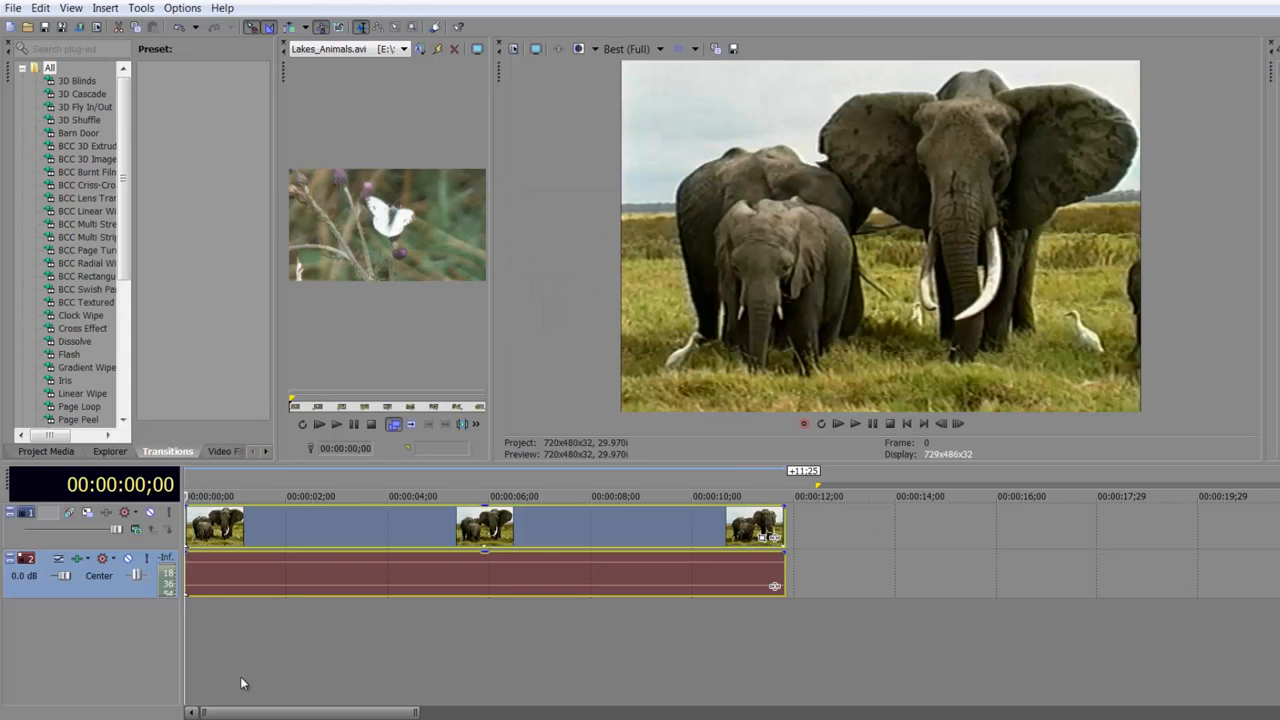
click(60, 453)
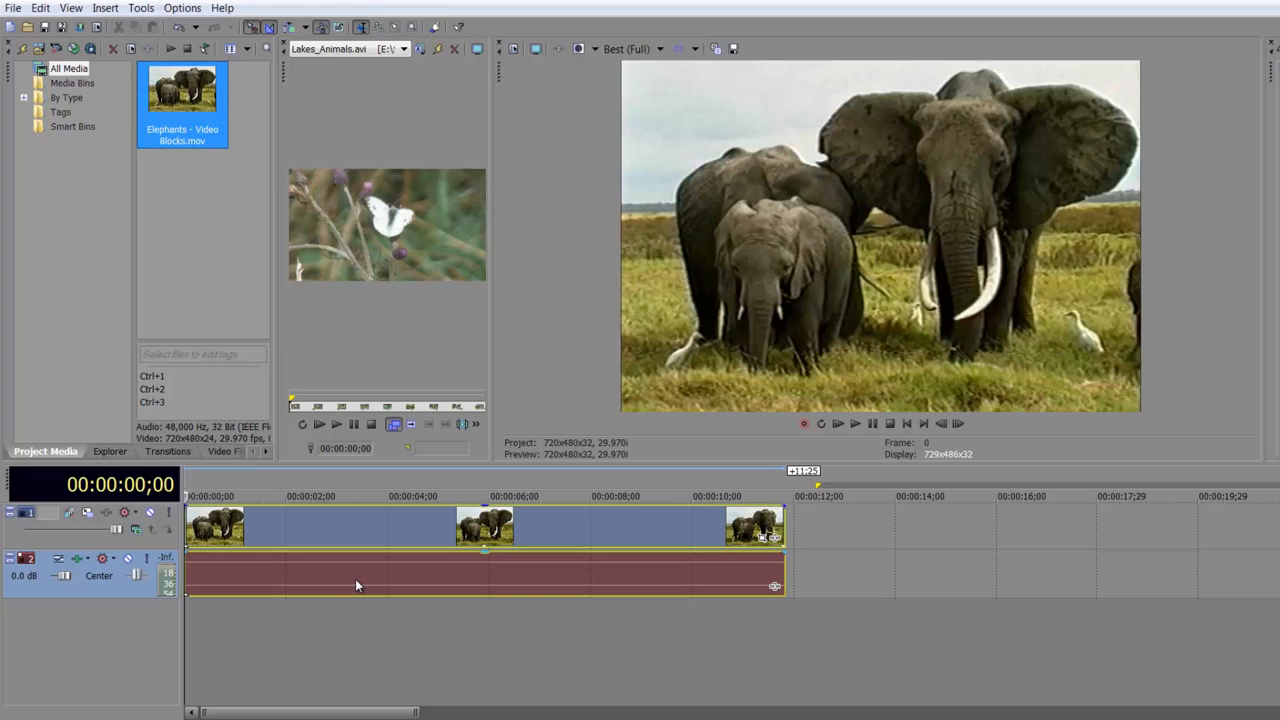
- Try adding the Sony Stabilize plug-in as a video event effect on the elephant clip in the timeline
click(773, 538)
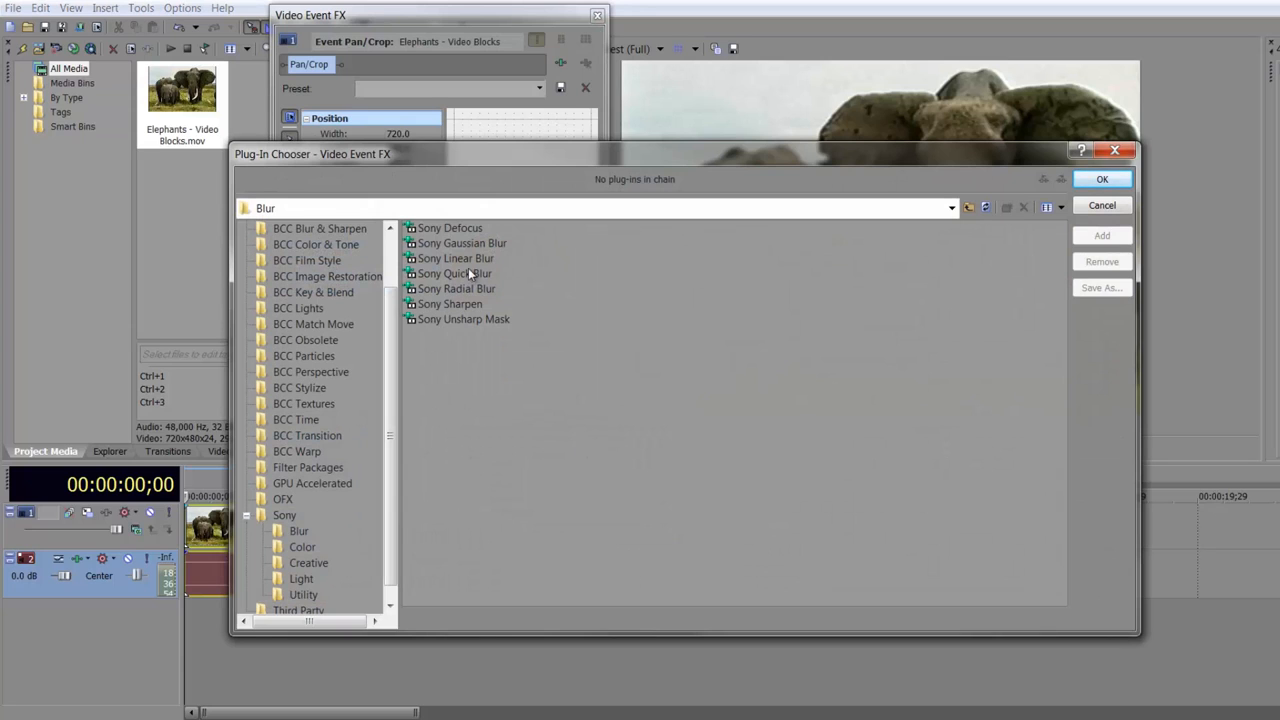
click(280, 516)
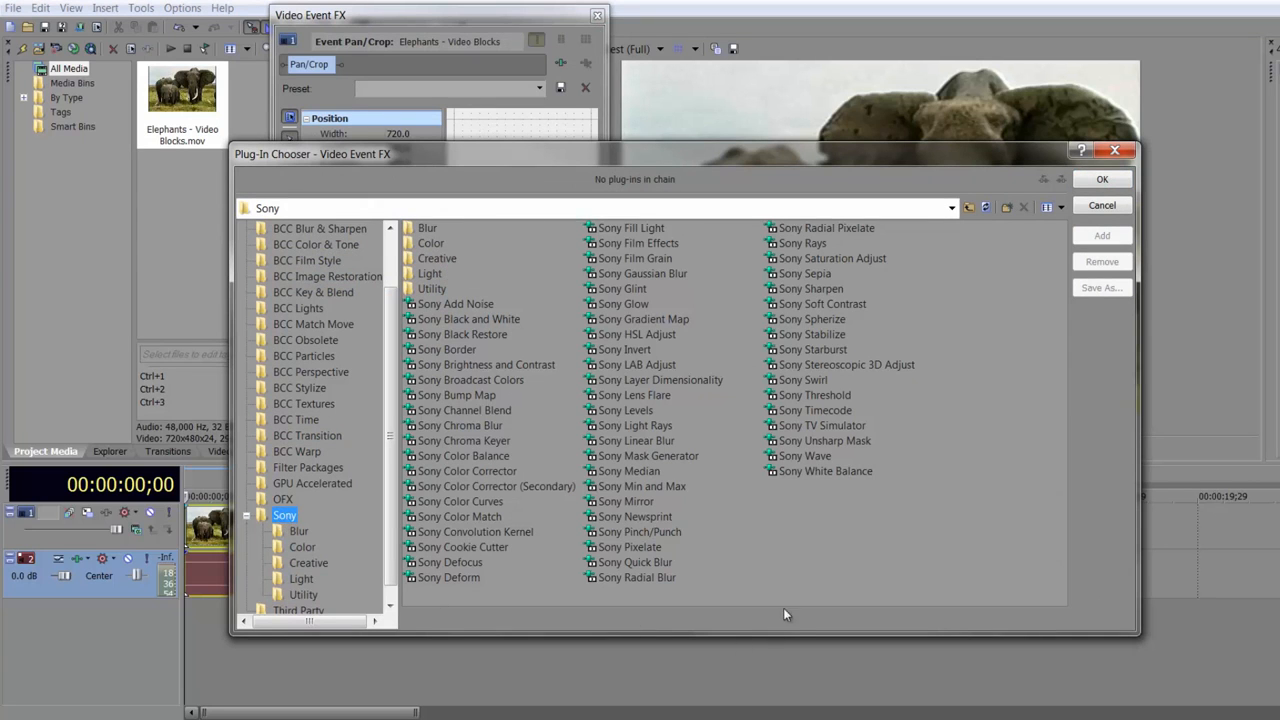
click(830, 336)
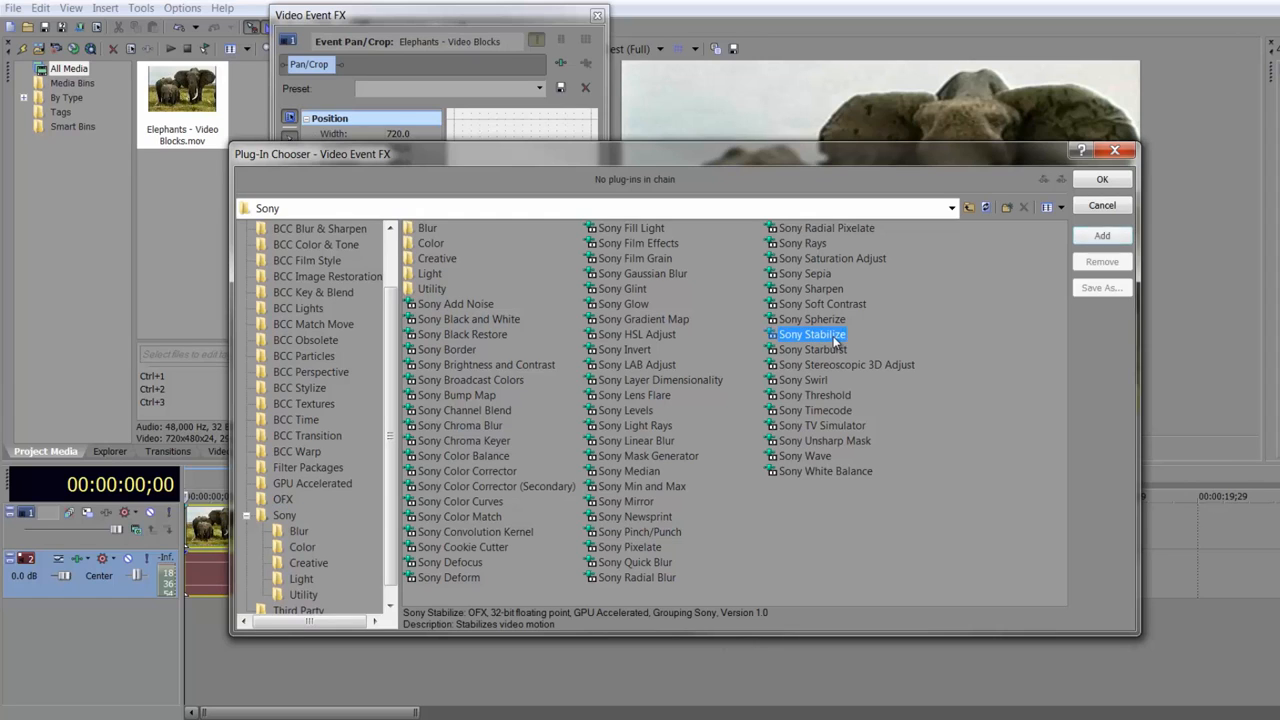
click(1113, 240)
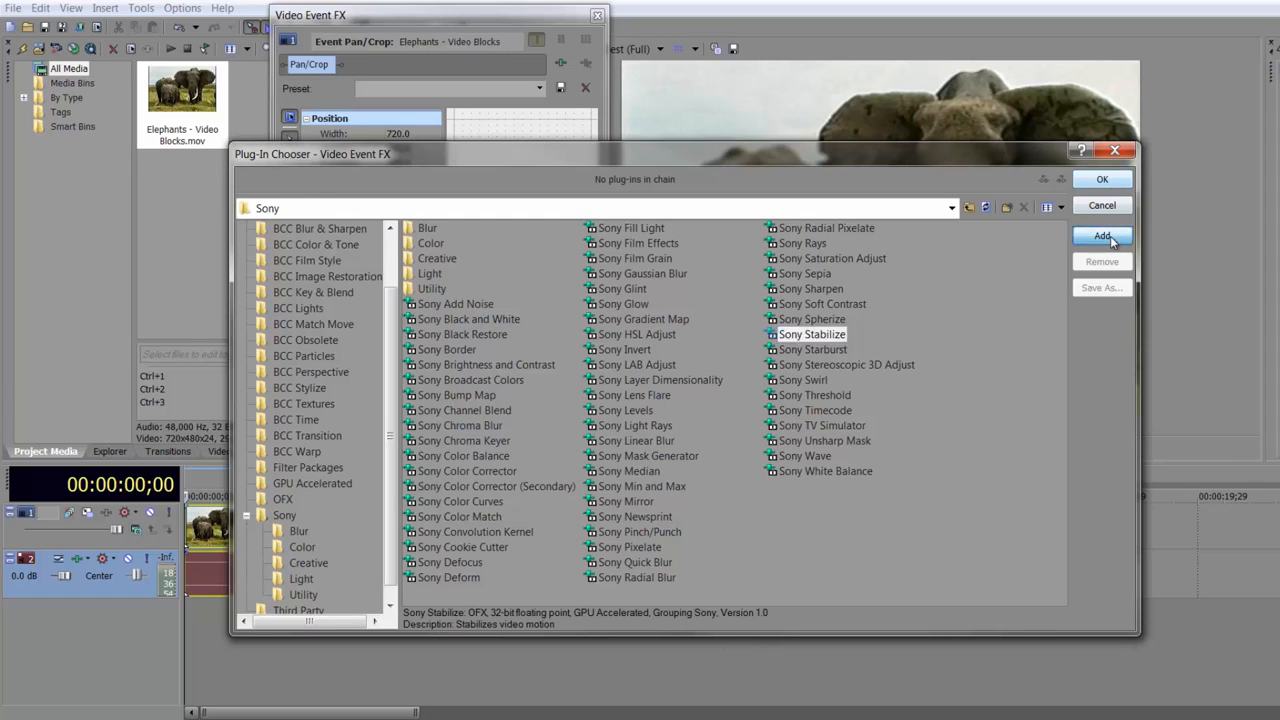
click(1102, 180)
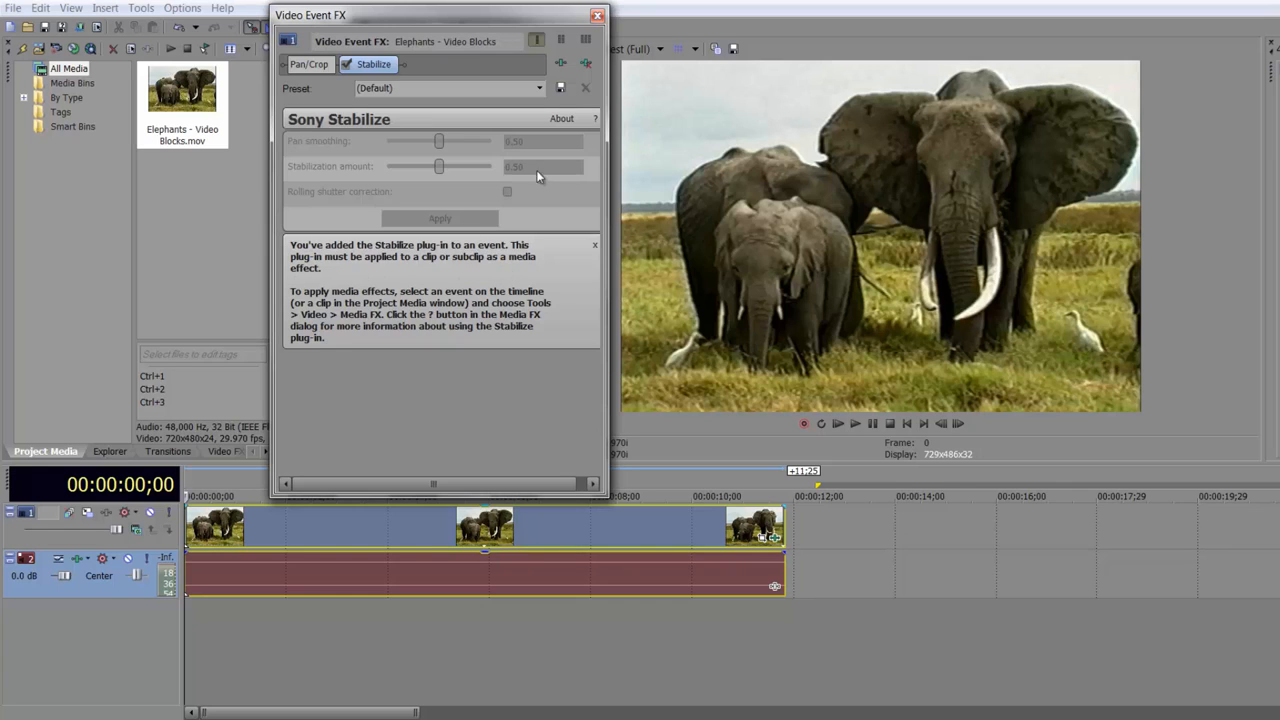
- Remove the Stabilize plug-in from the elephant clip's event effects and close the effects window
click(588, 65)
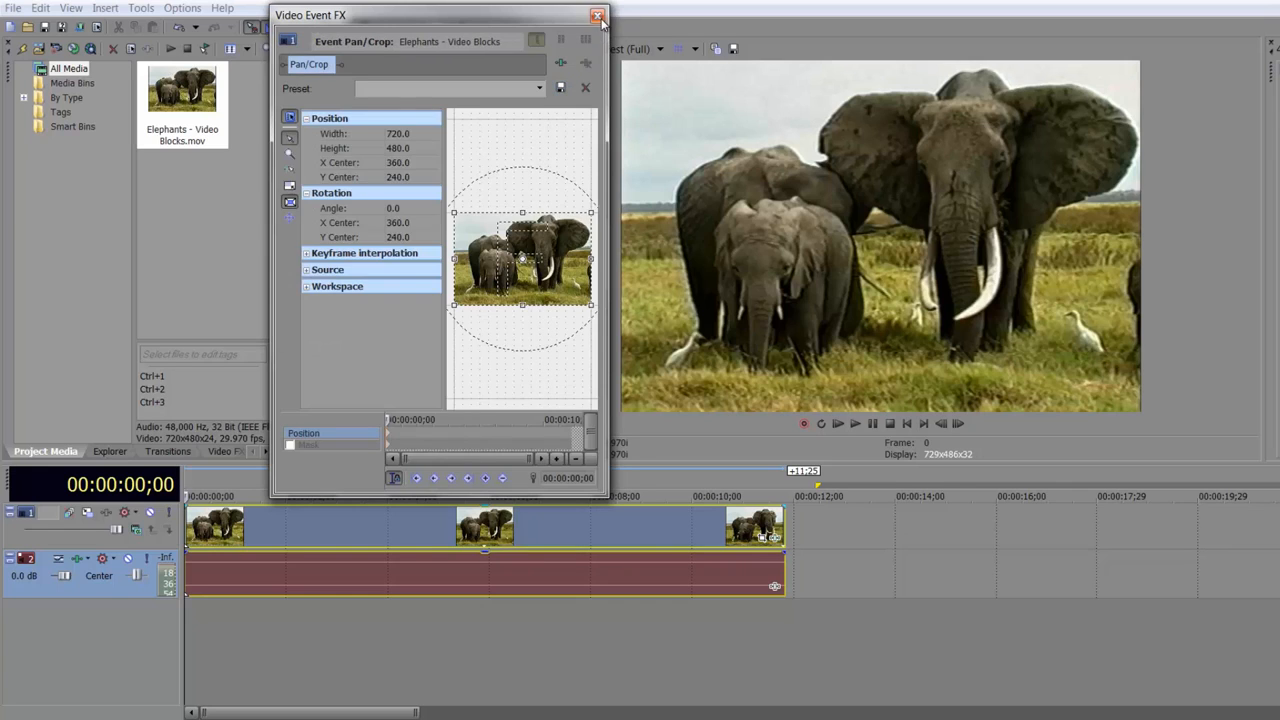
click(597, 15)
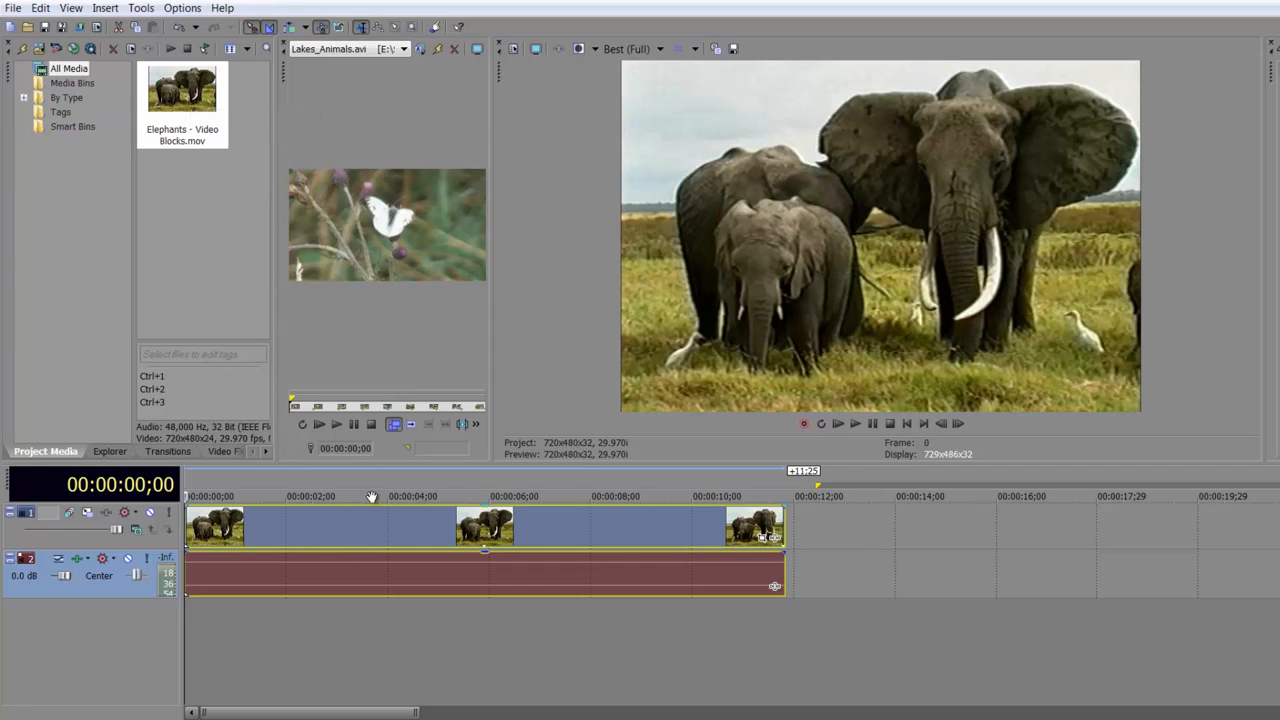
- Add the Sony Stabilize plug-in to the Elephants - Video Blocks clip as a media effect
click(182, 97)
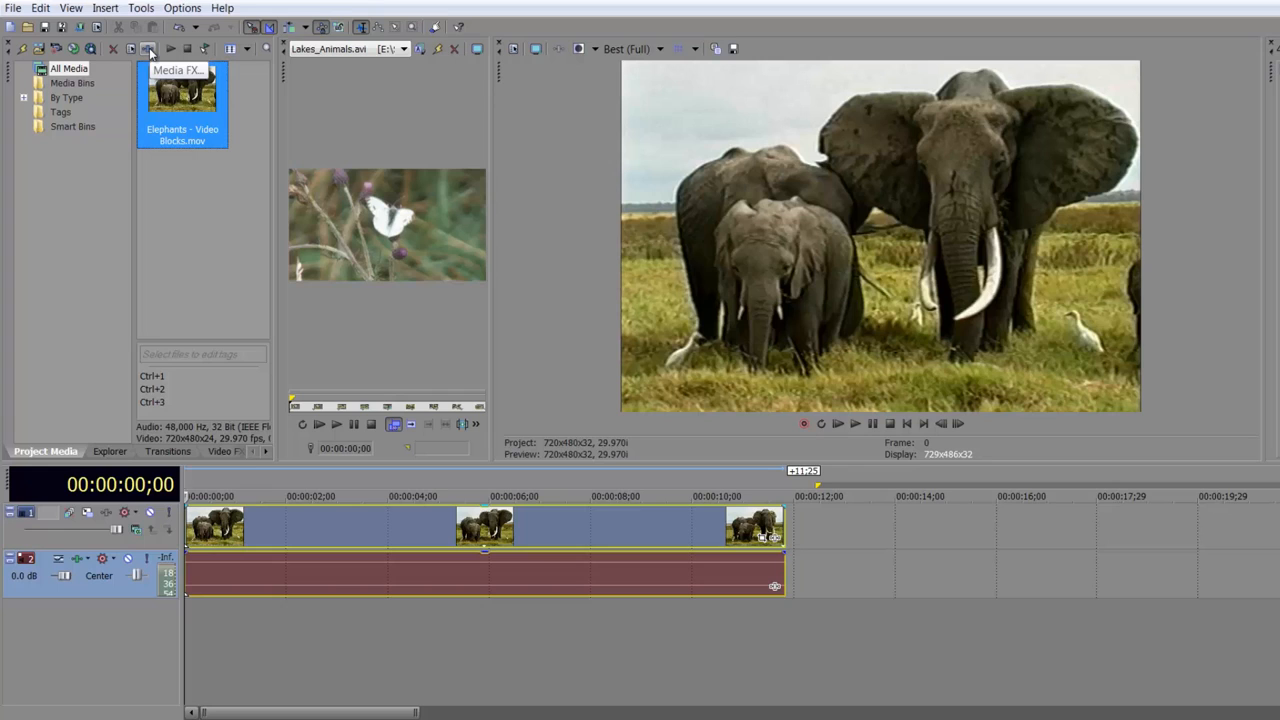
right_click(176, 97)
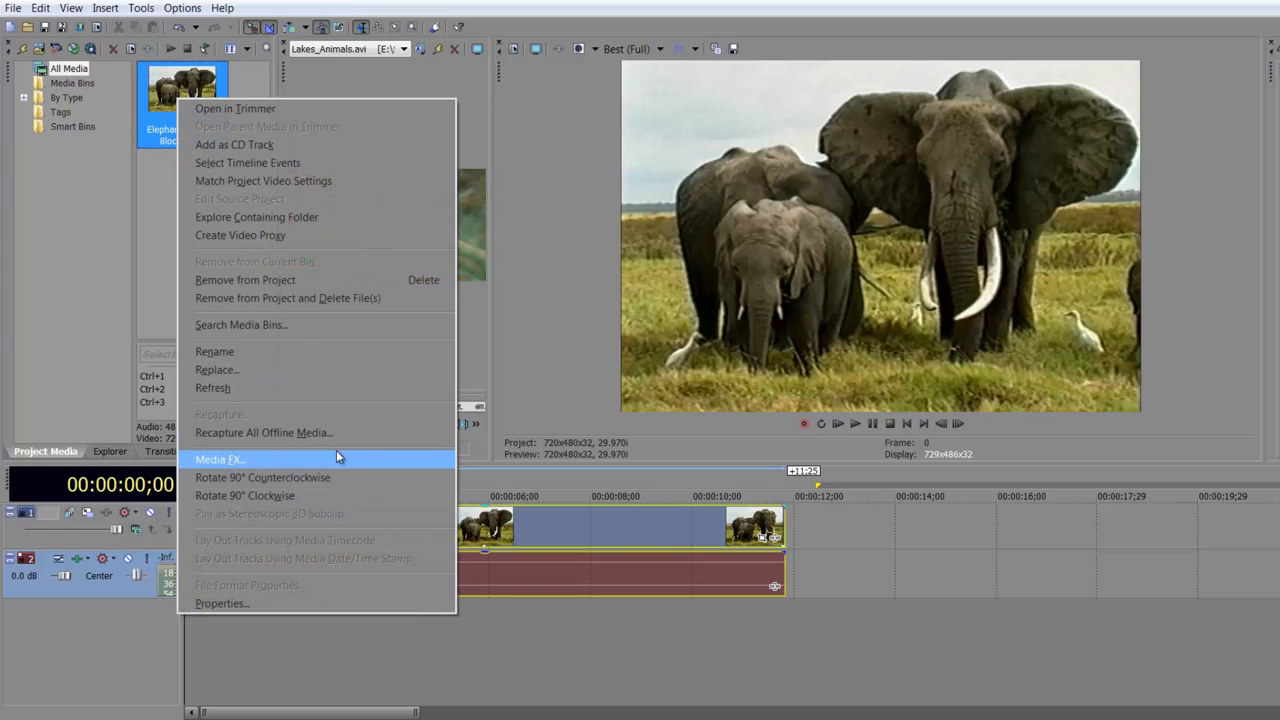
click(548, 541)
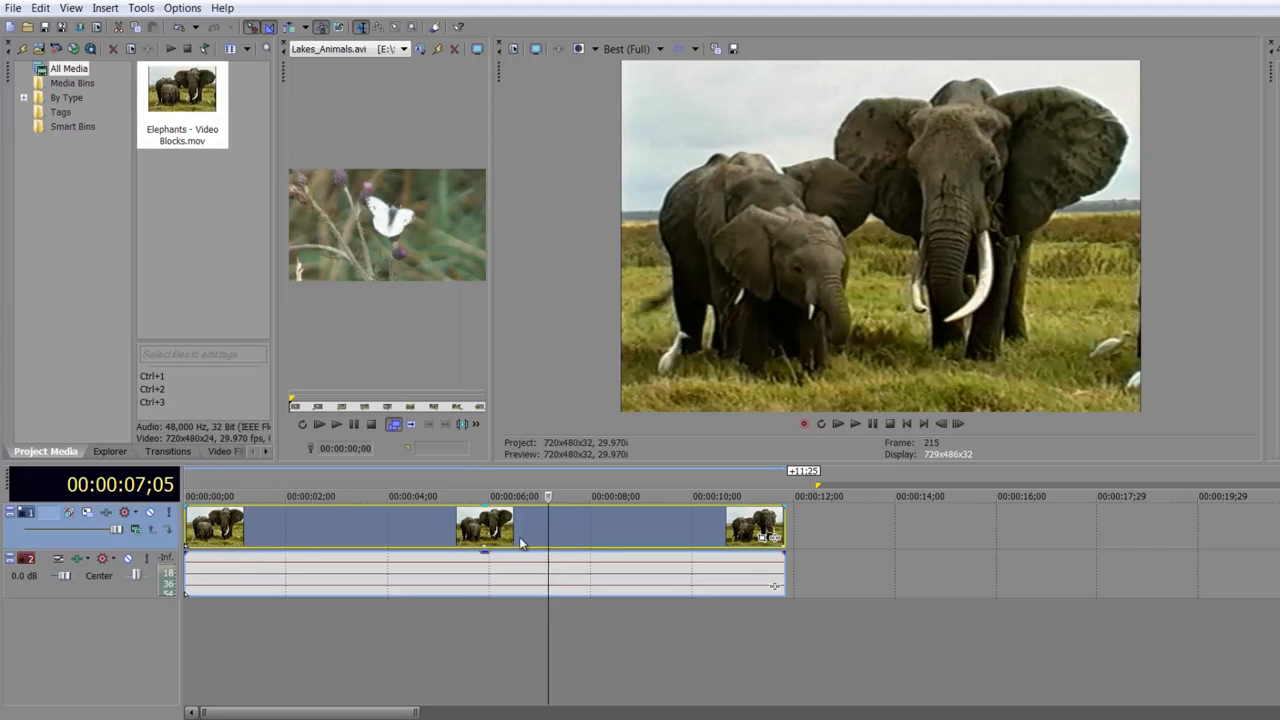
right_click(535, 541)
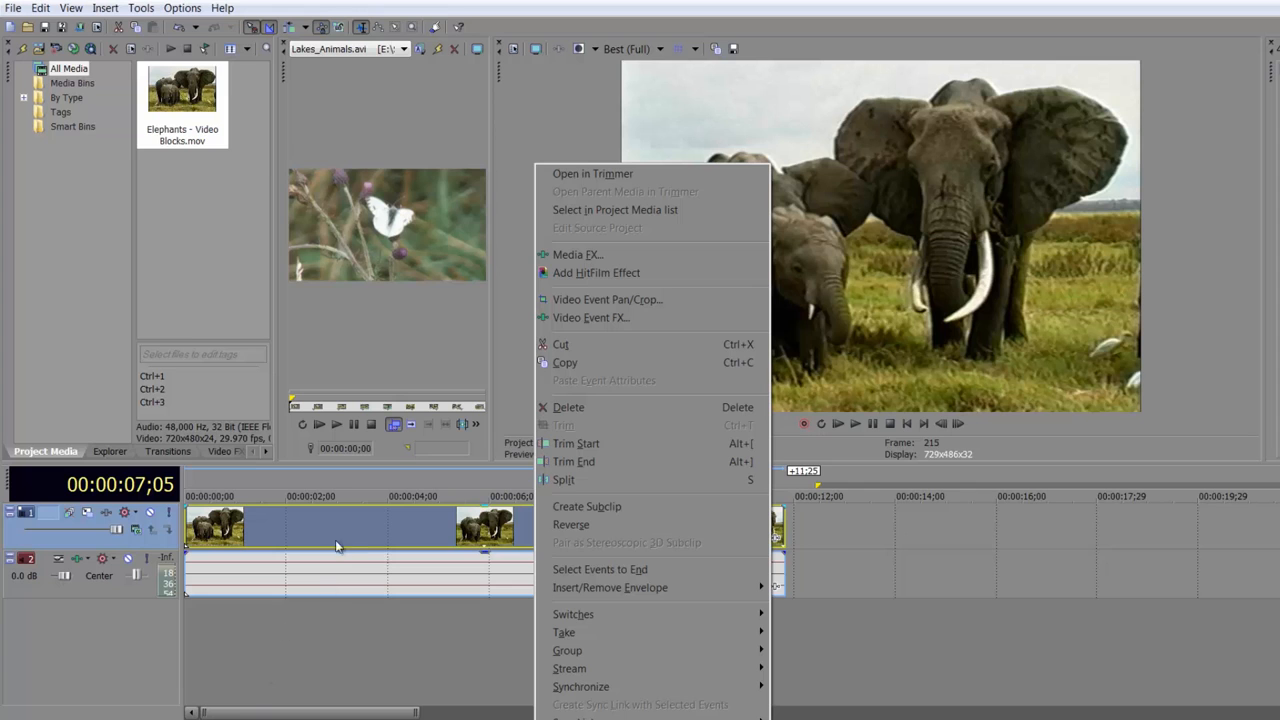
click(575, 255)
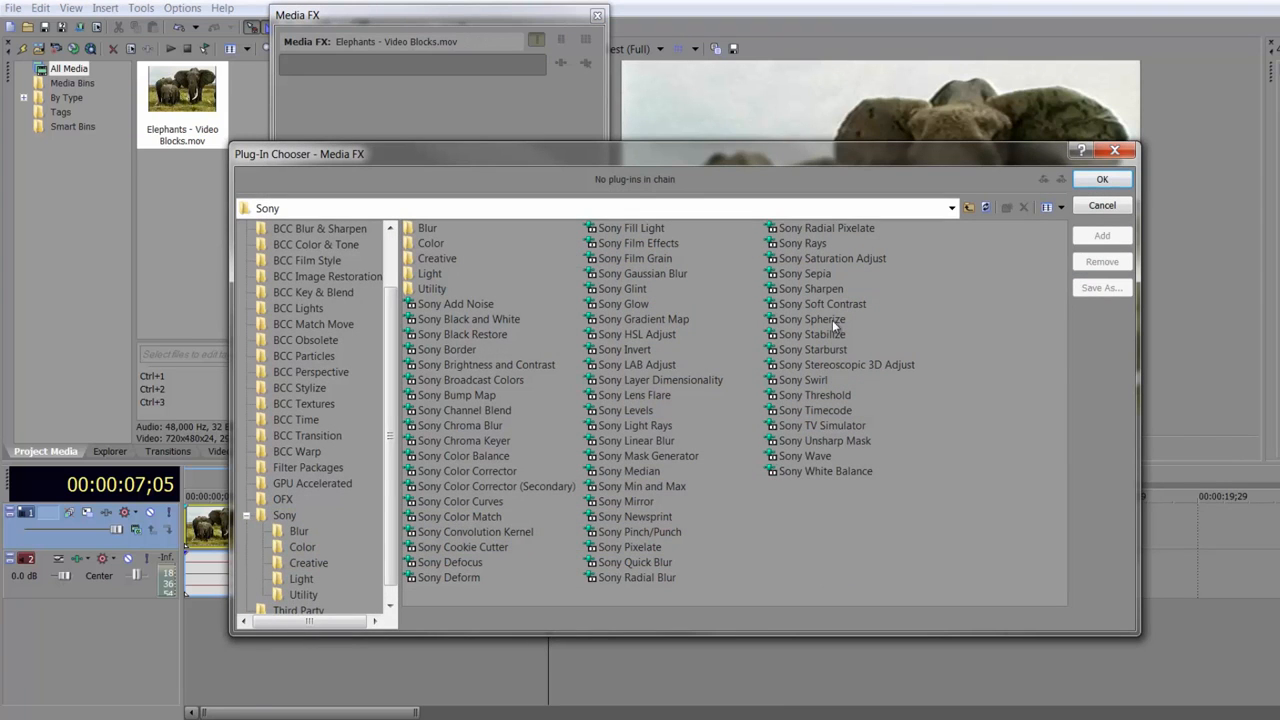
double_click(821, 337)
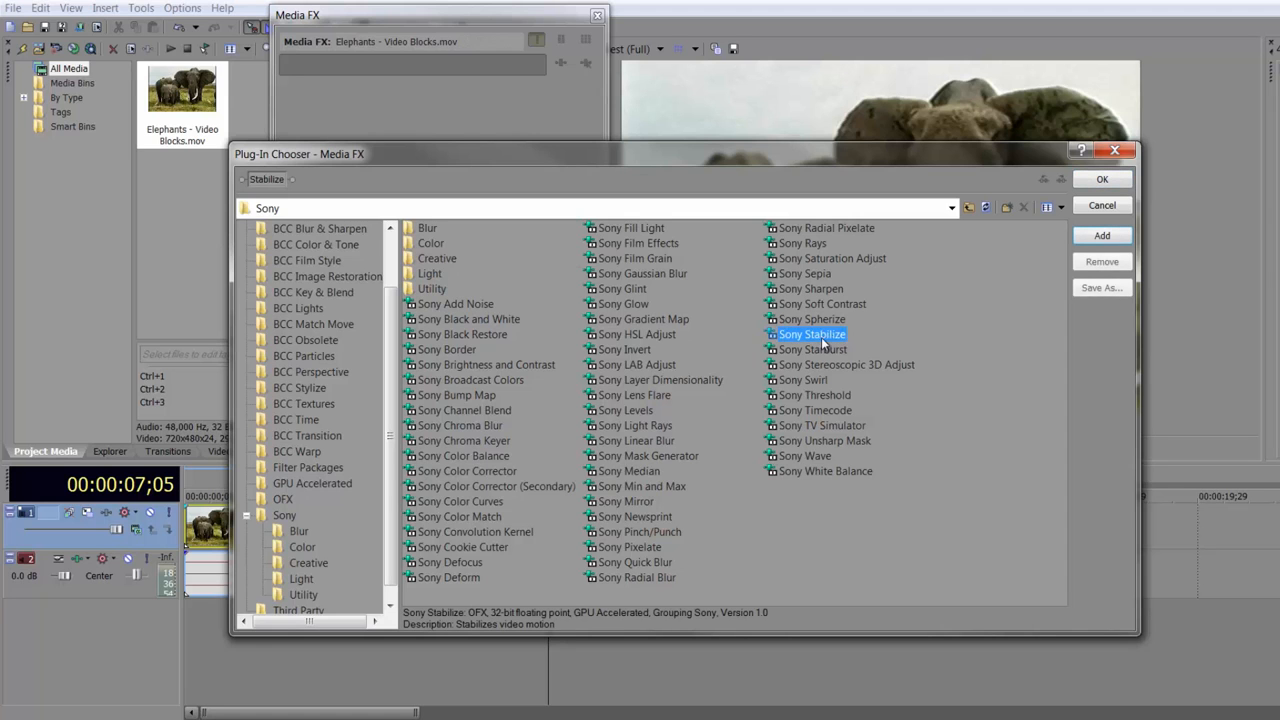
click(1102, 180)
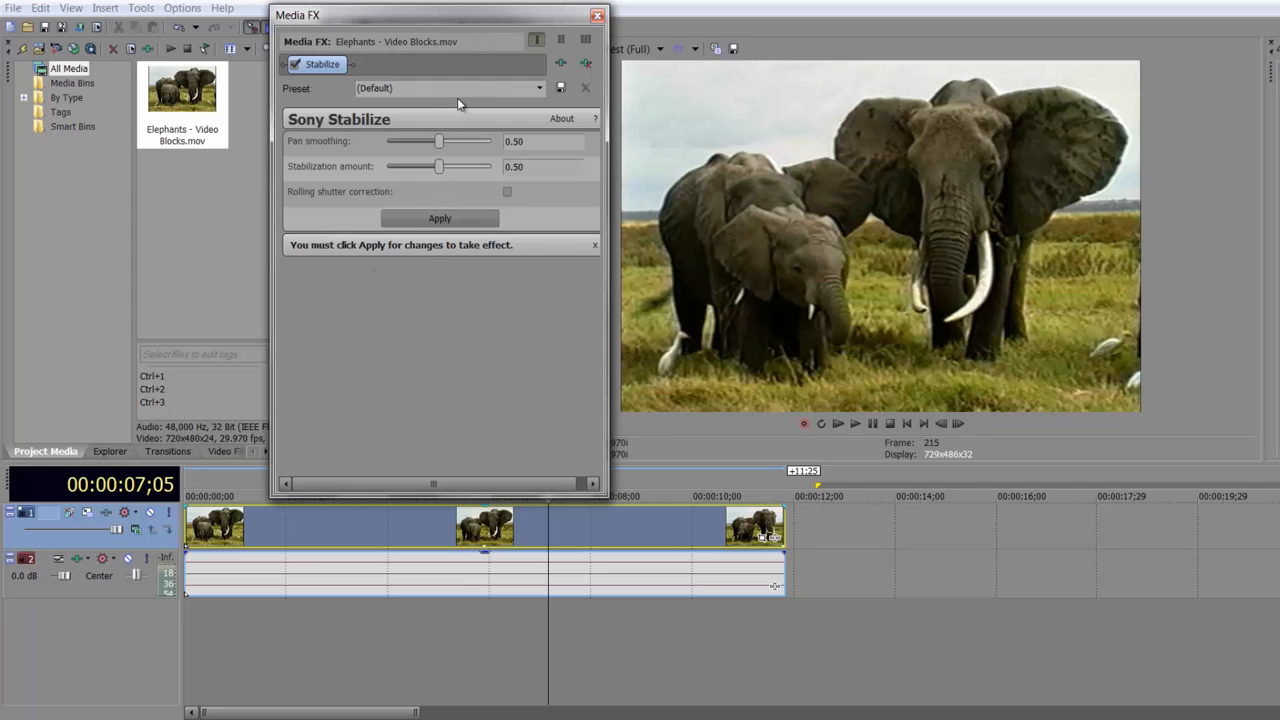
- Try the Light and Heavy Stabilization presets and set the Stabilize effect to Medium Stabilization
click(540, 87)
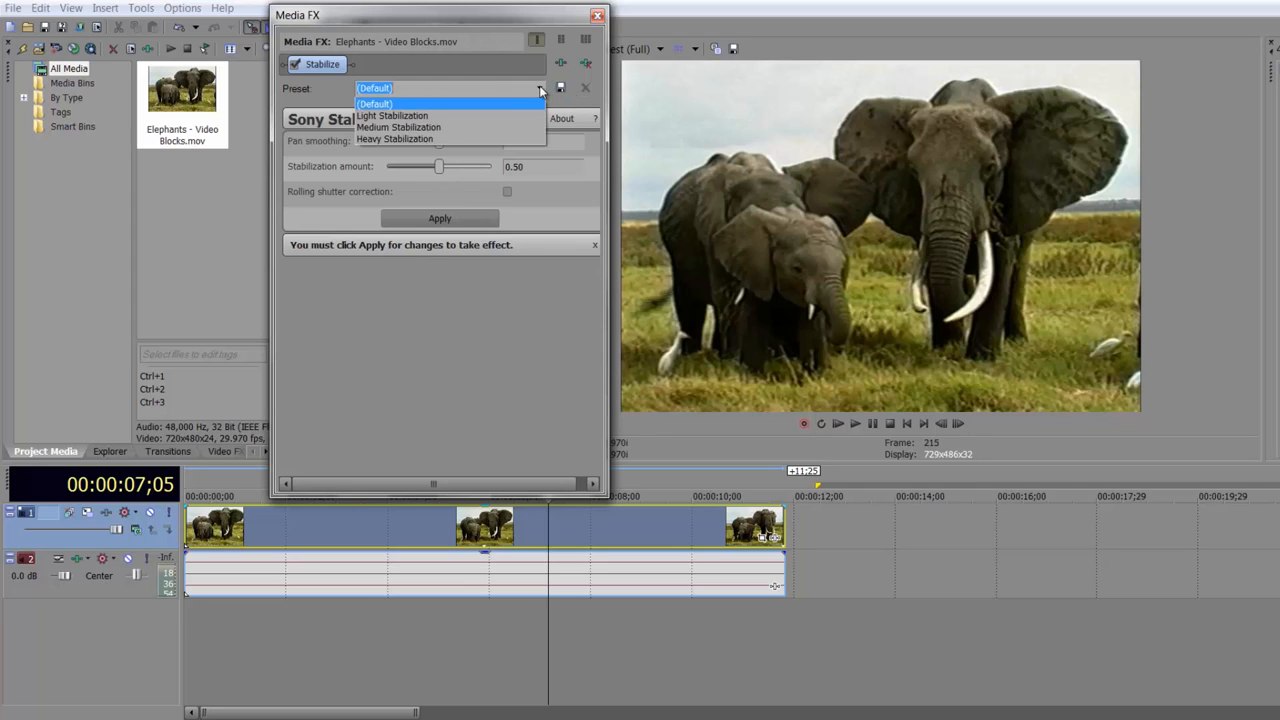
click(432, 128)
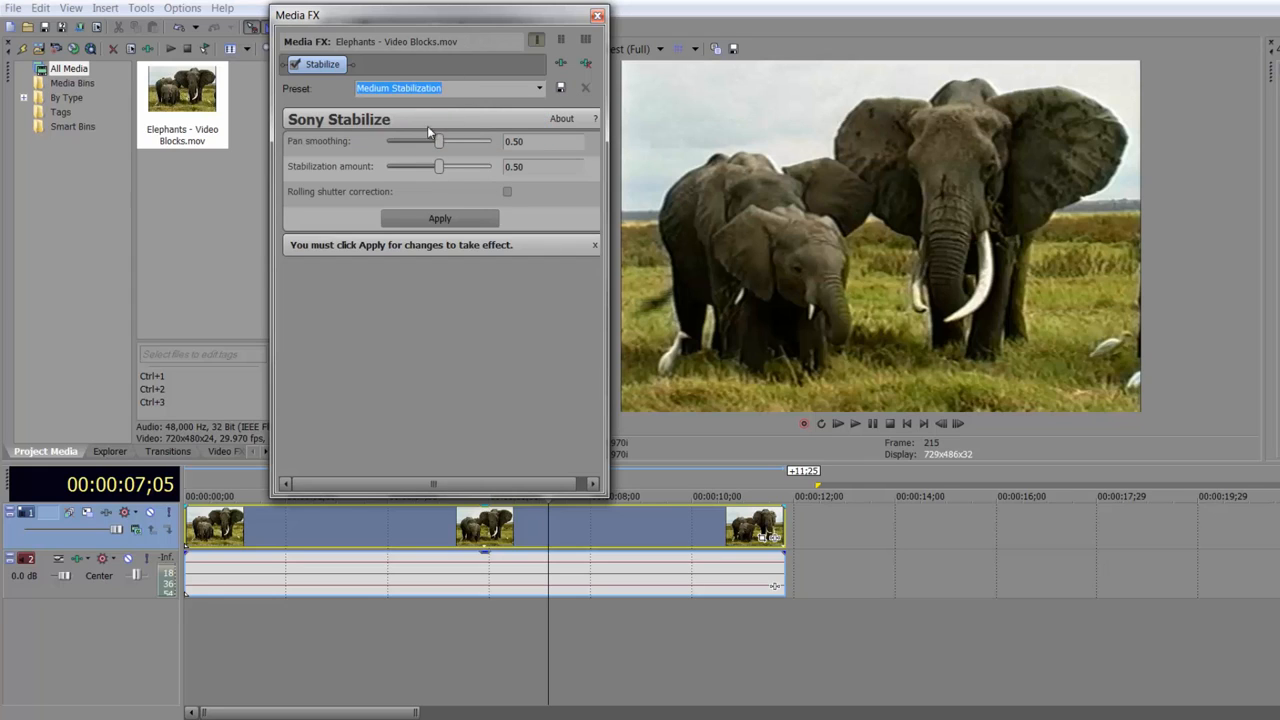
click(538, 88)
click(498, 114)
click(539, 88)
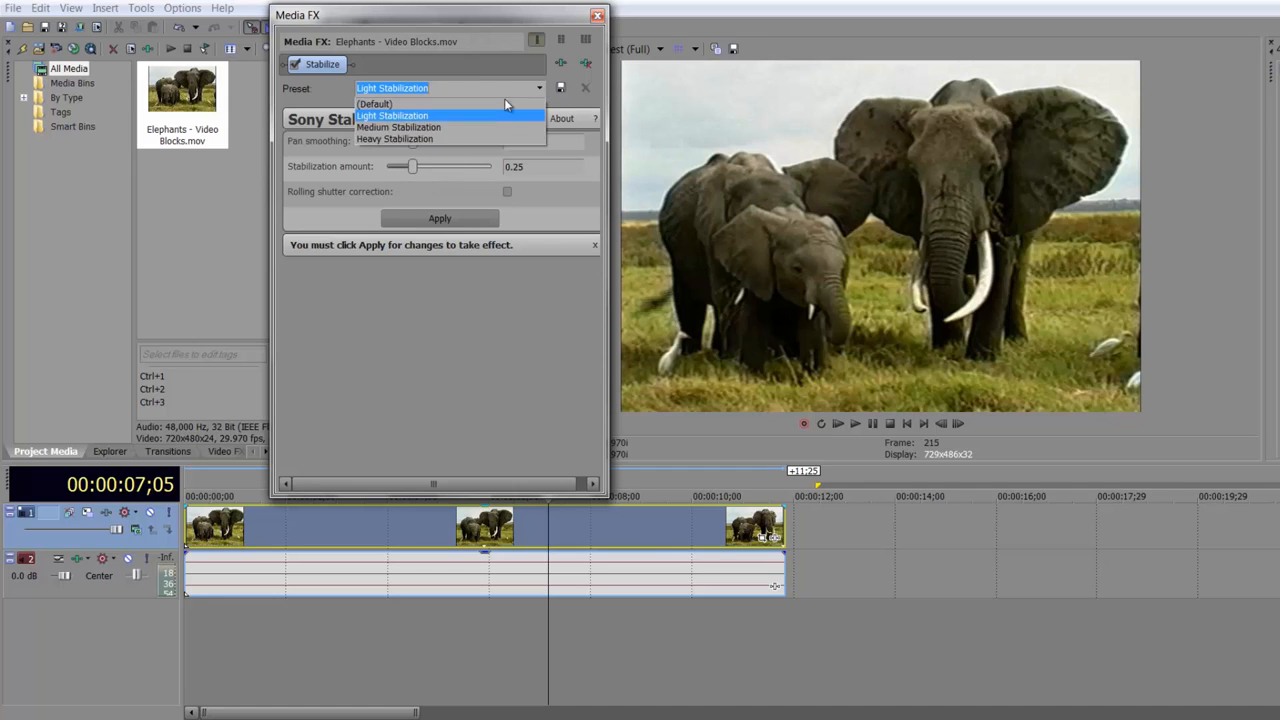
click(456, 136)
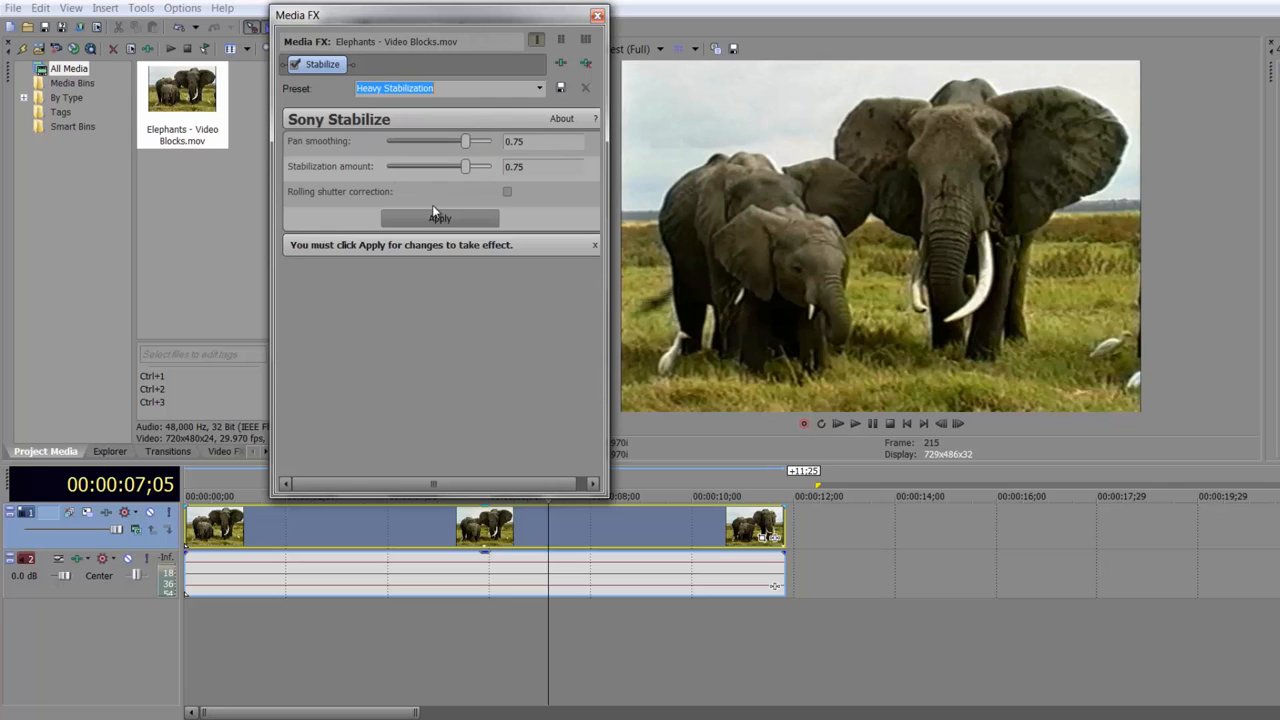
click(537, 87)
click(466, 129)
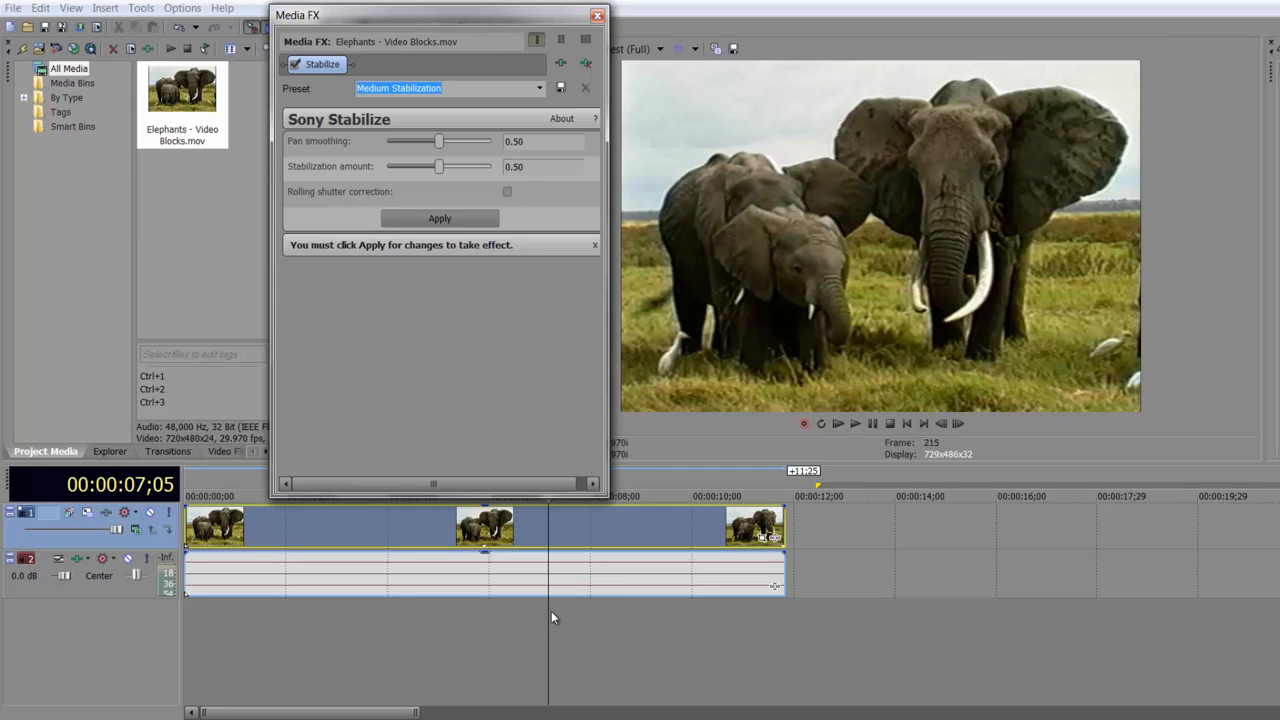
- Play the unstabilized clip from the start to review its shake and set the playhead to 00:00:03;21
drag(548, 616, 5, 612)
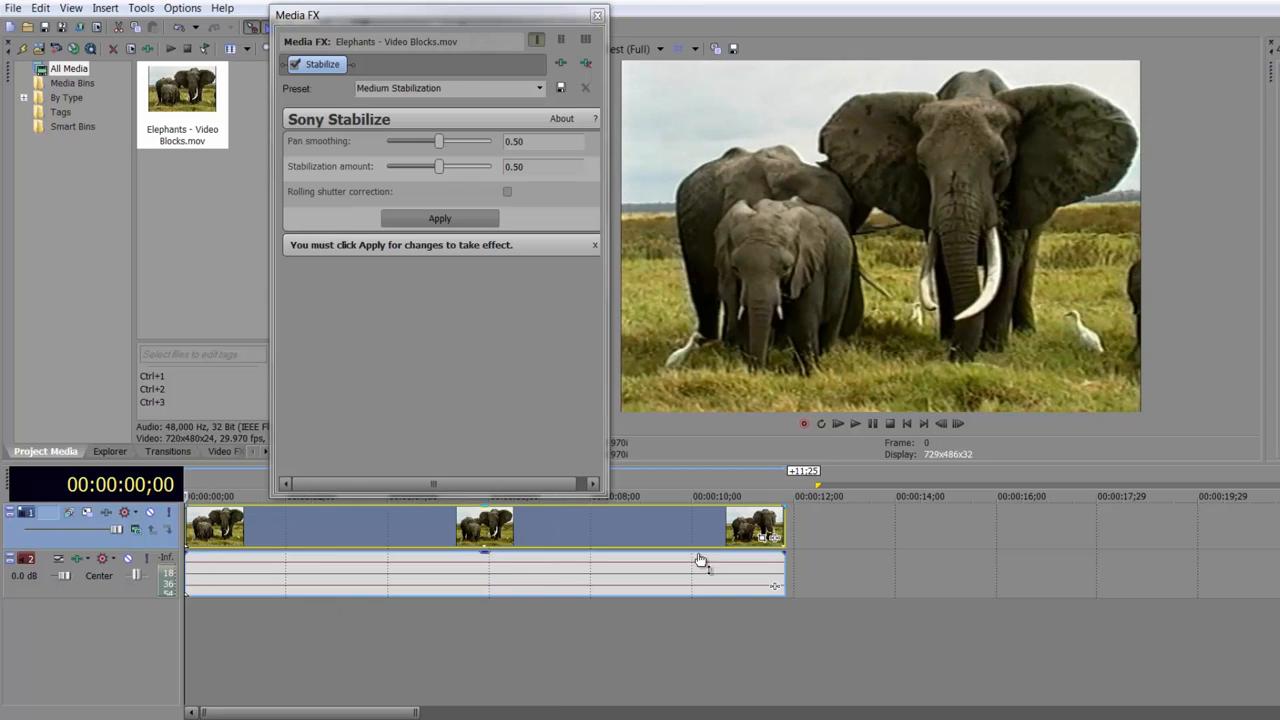
click(860, 421)
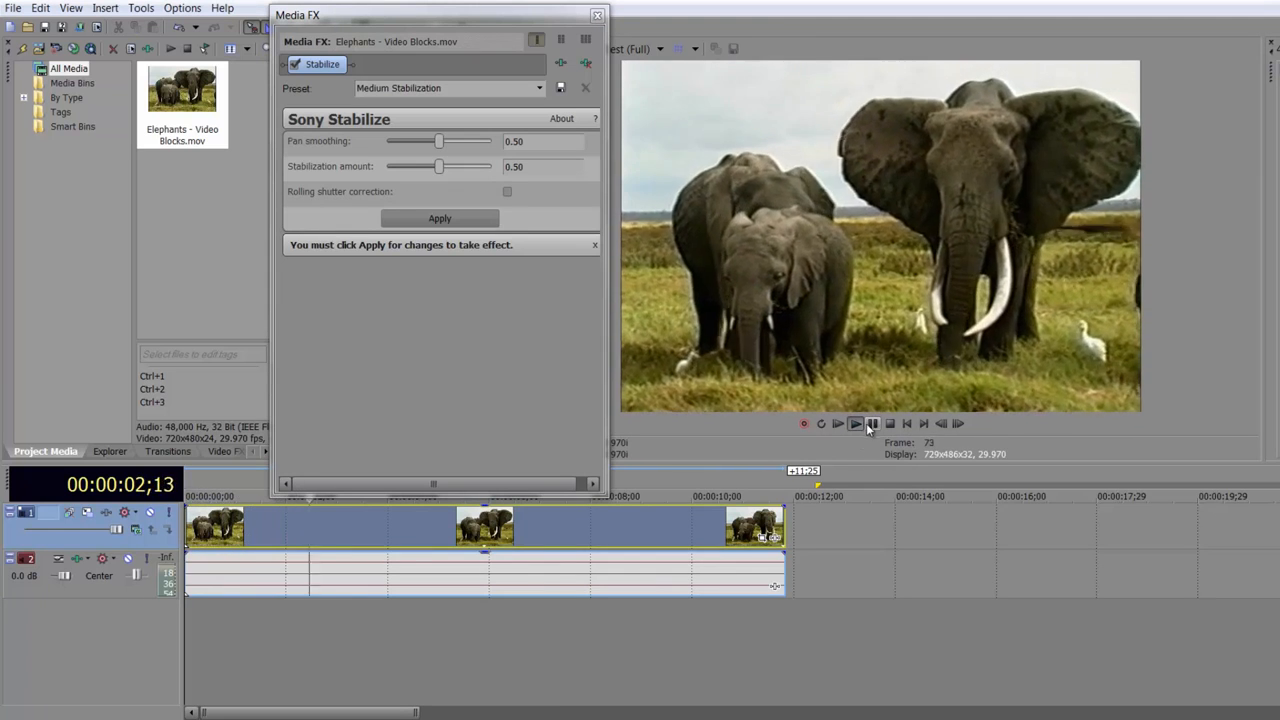
click(874, 424)
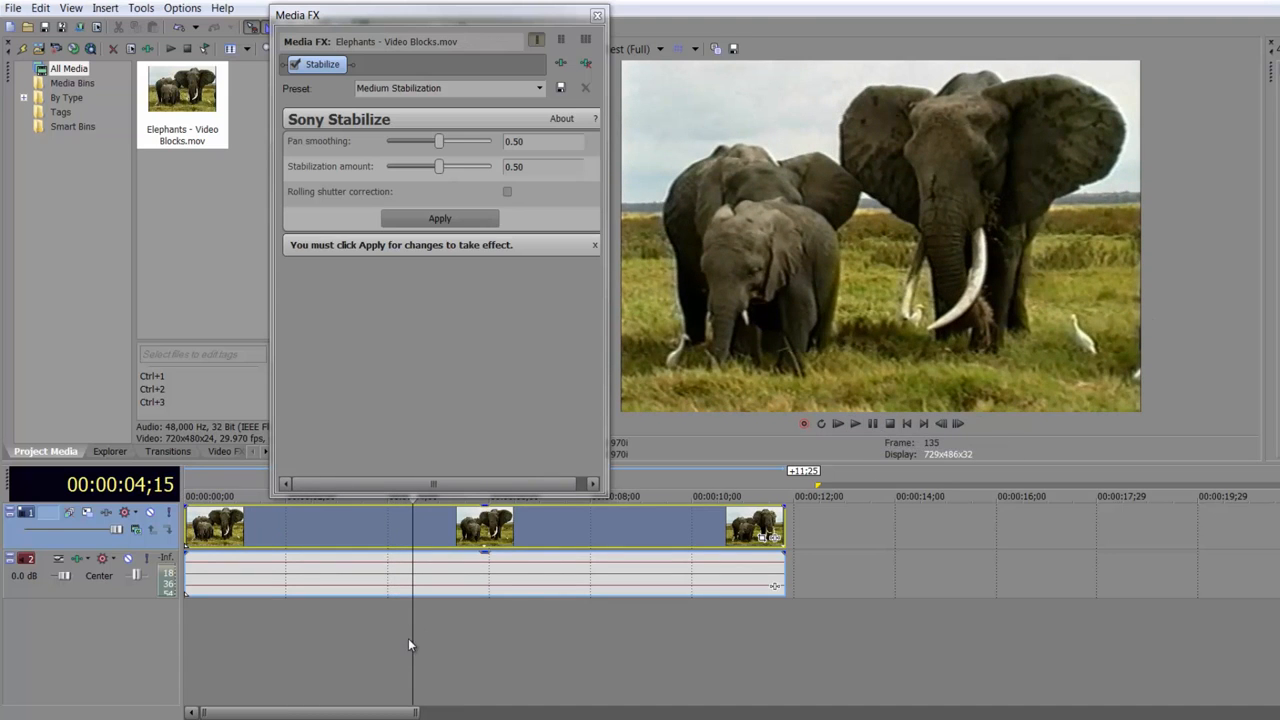
drag(414, 638, 372, 638)
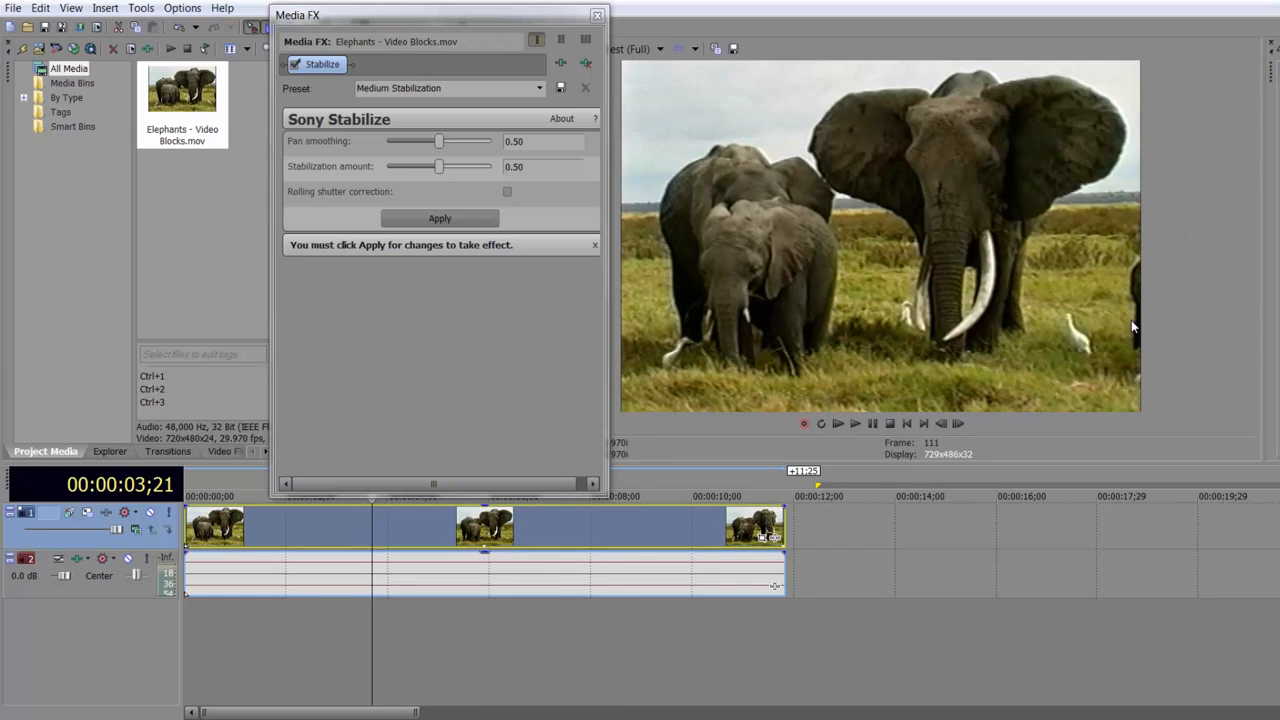
- Apply the medium stabilization to the clip and toggle the Stabilize effect off and on to compare the framing
click(430, 219)
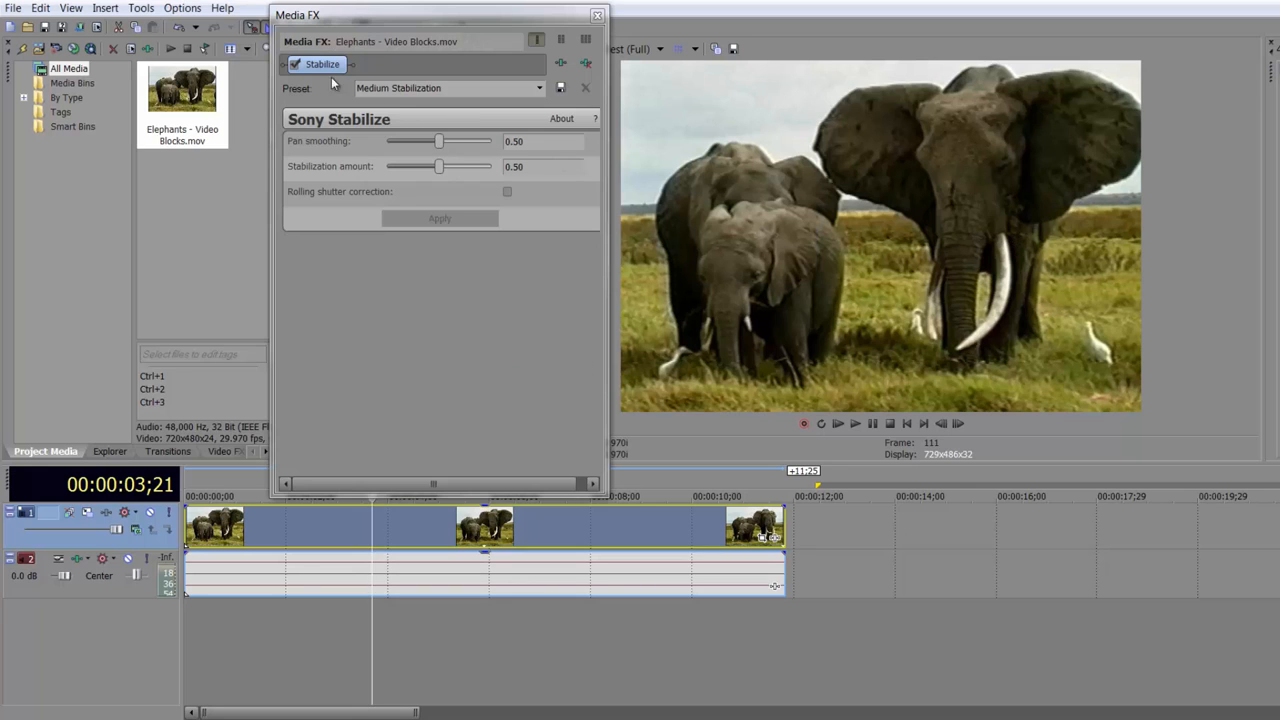
click(294, 65)
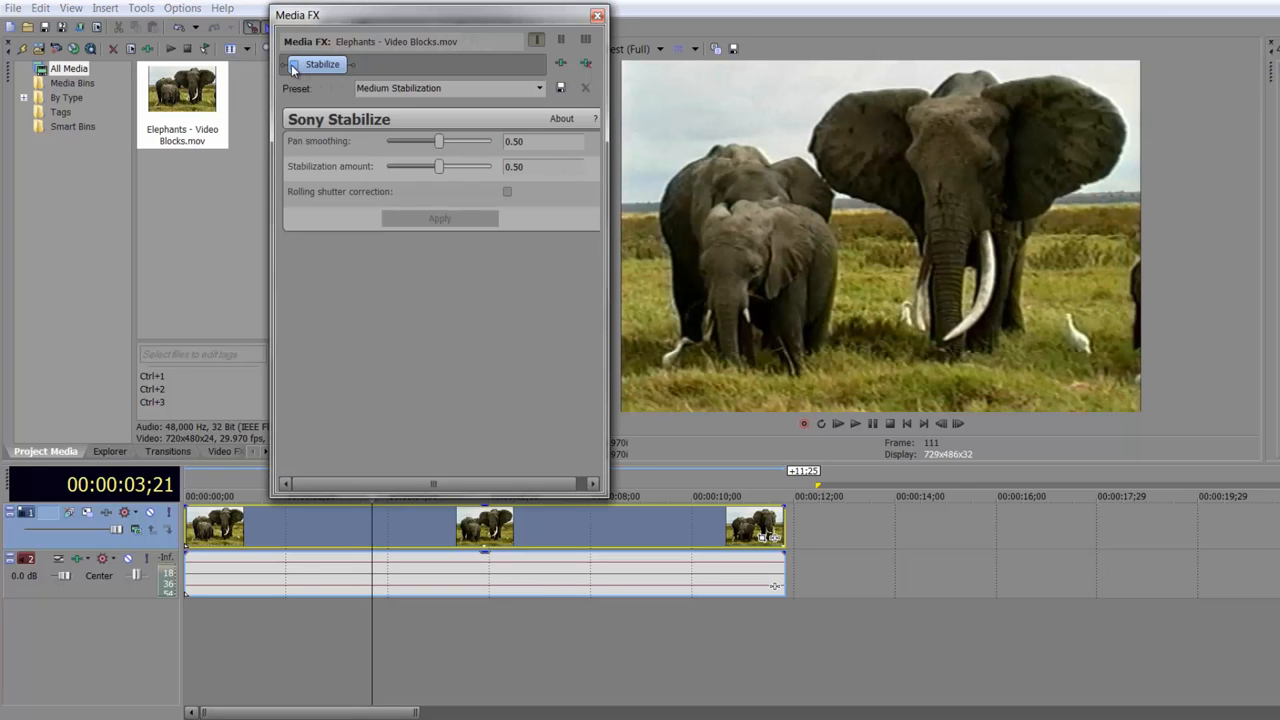
click(294, 65)
click(294, 65)
click(294, 65)
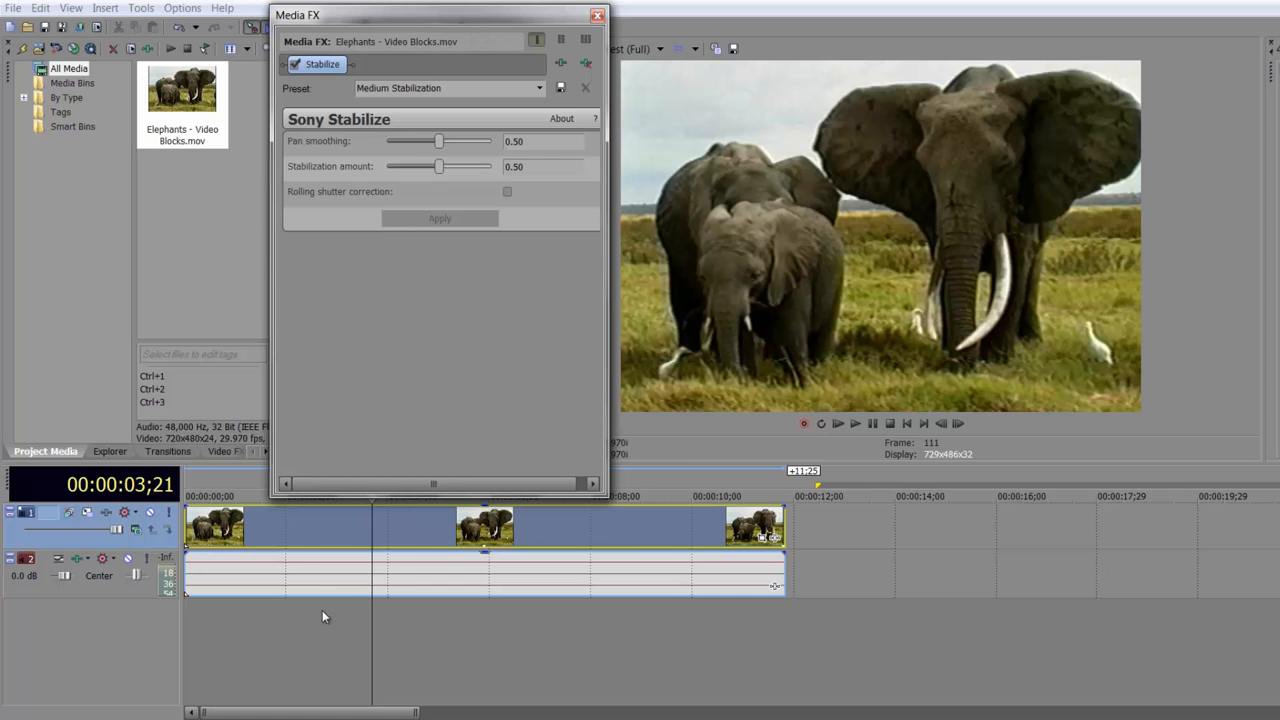
- Play the stabilized elephant clip from the start of the timeline
drag(373, 611, 158, 633)
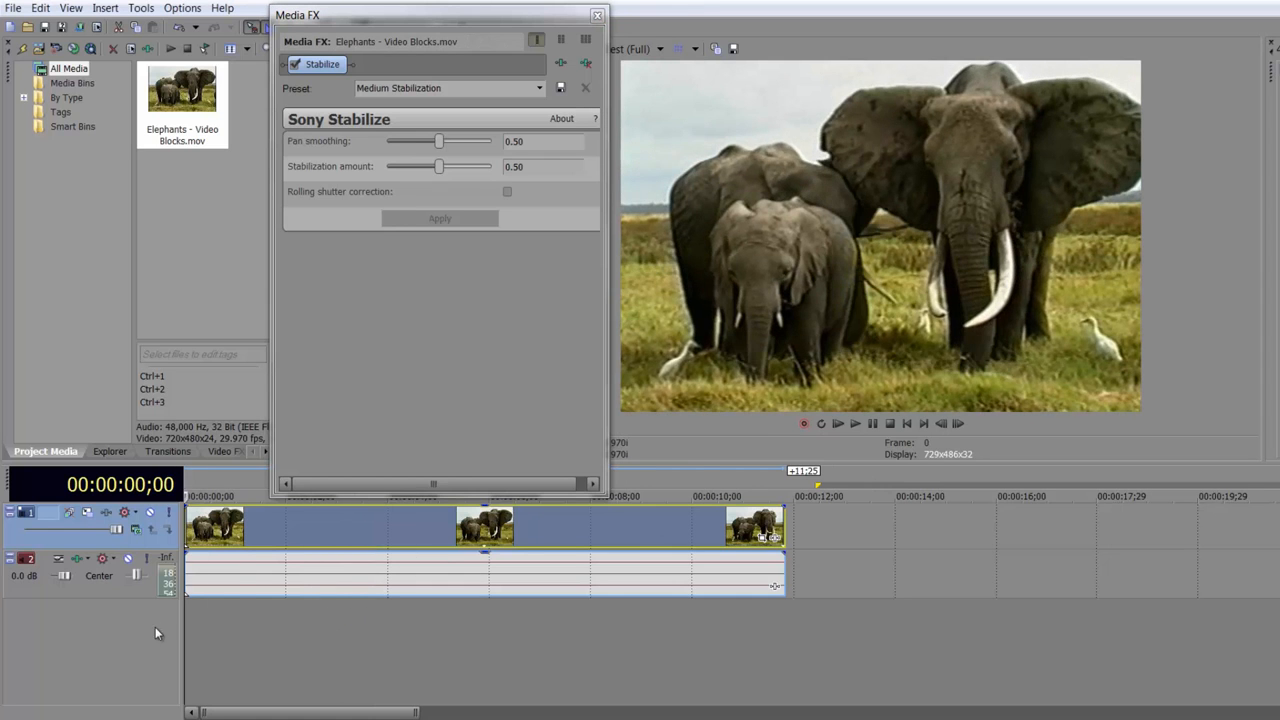
click(853, 424)
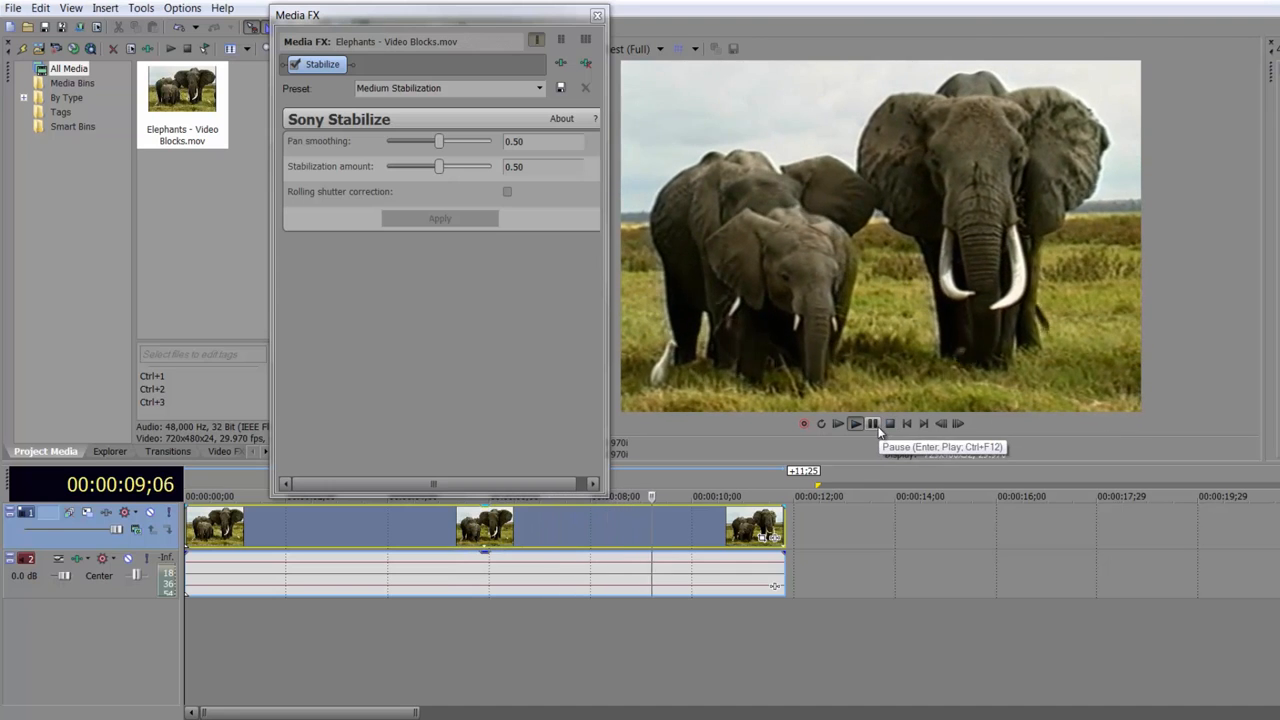
- Set the Stabilize effect's pan smoothing to 0.28, apply the change and close the media effects window
double_click(498, 9)
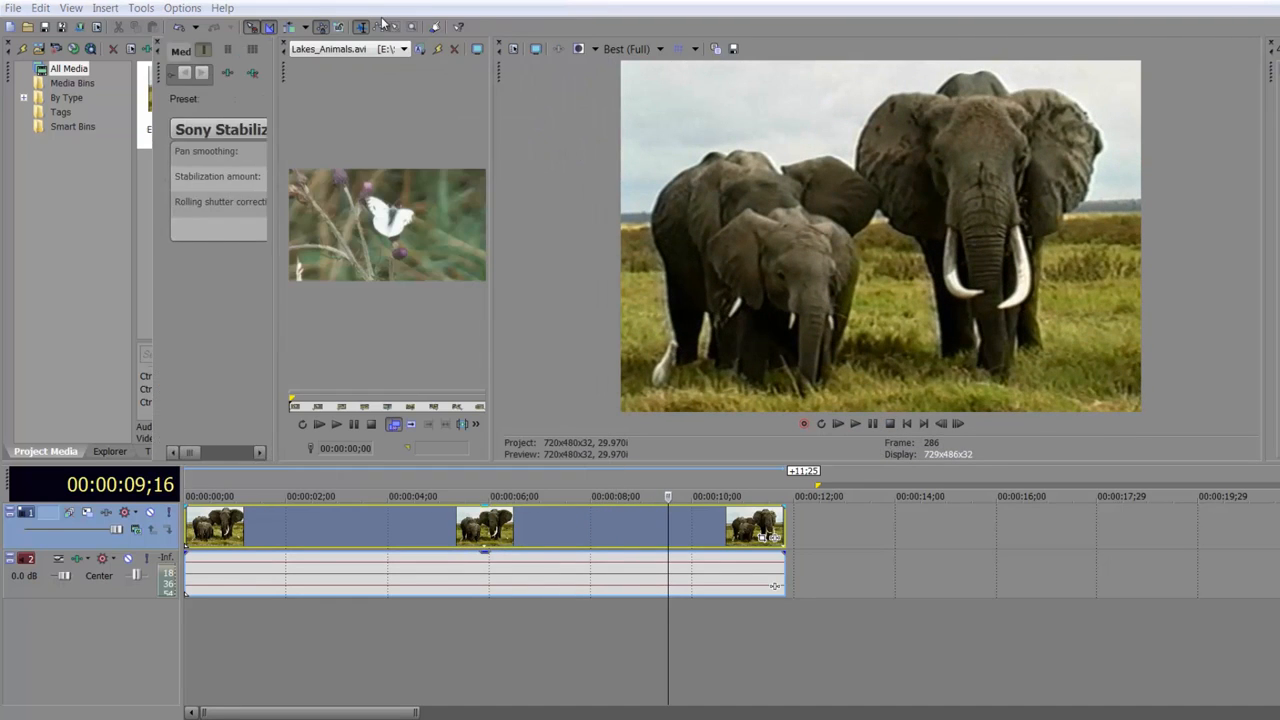
drag(477, 12, 454, 19)
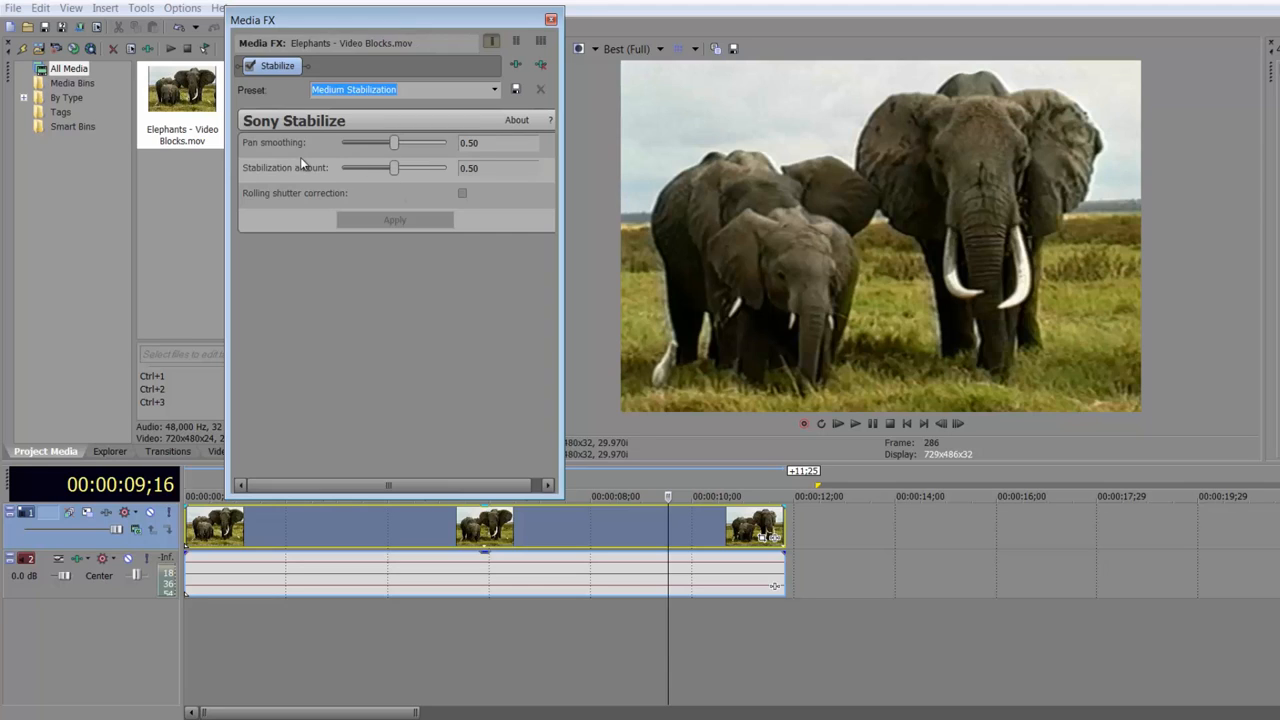
drag(393, 145, 372, 142)
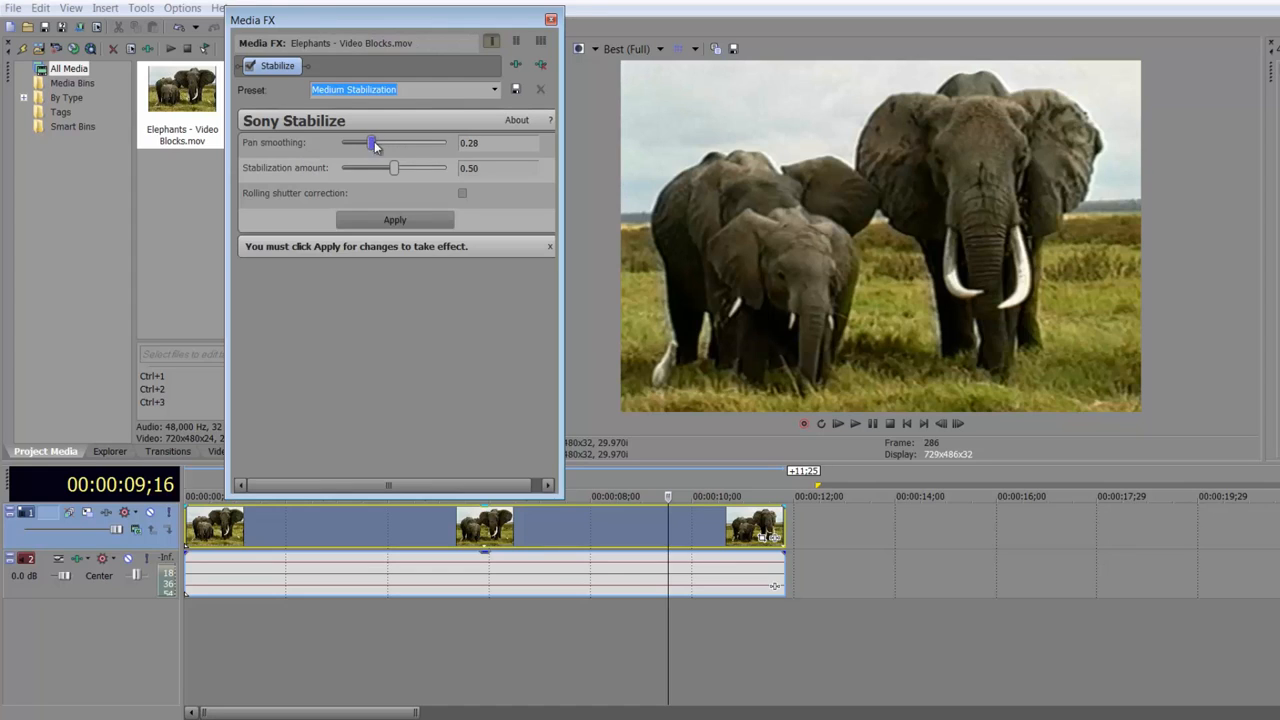
click(397, 221)
click(550, 20)
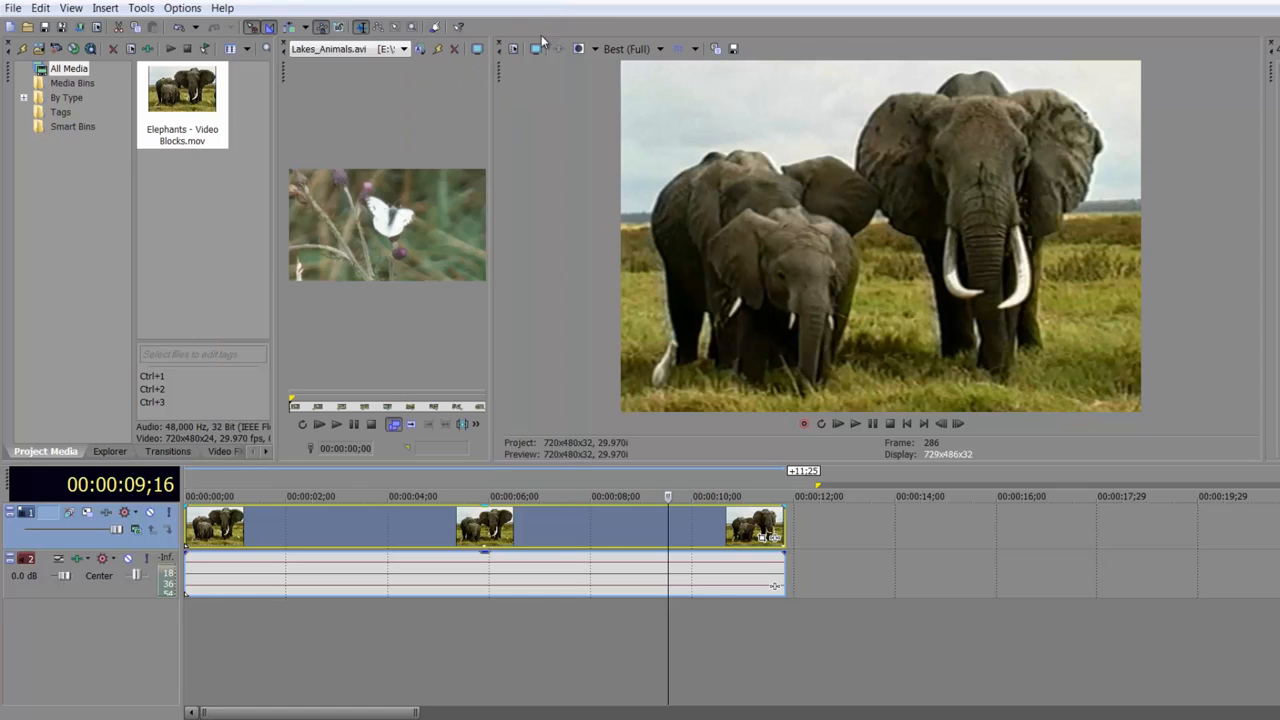
- Add the Sony Sharpen plug-in from the Blur group as an event effect on the elephant clip
click(776, 539)
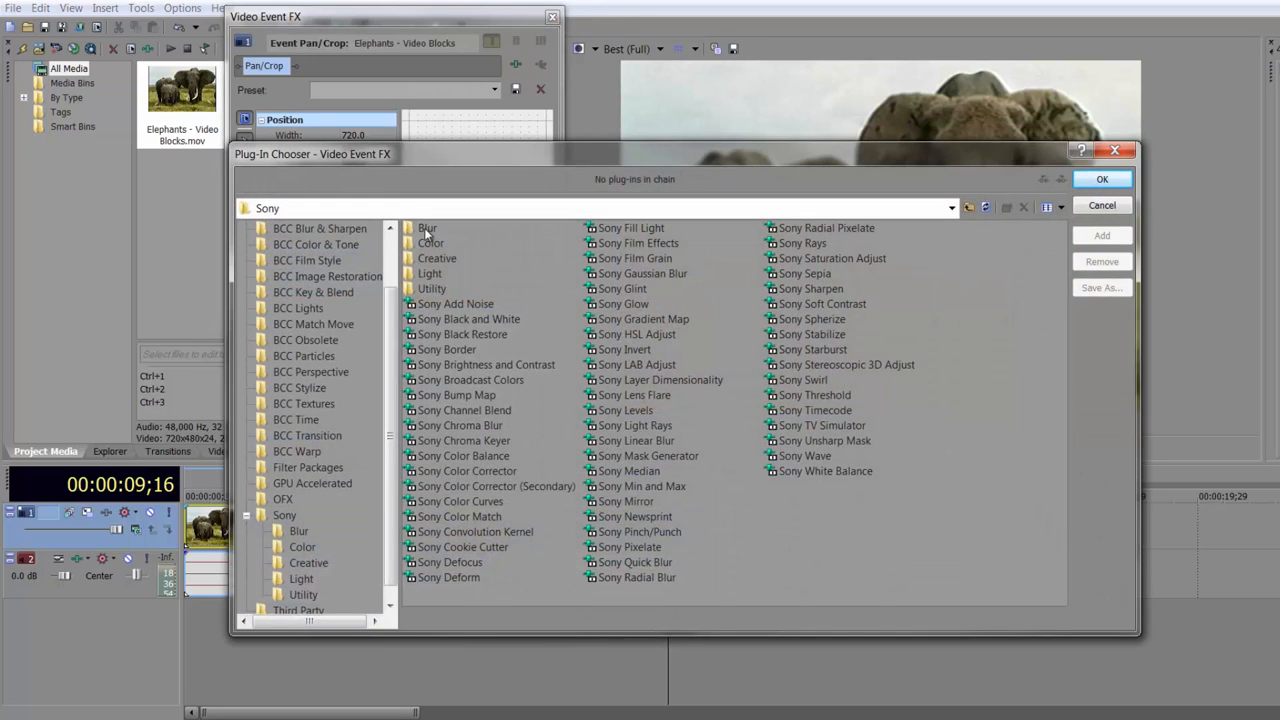
double_click(426, 230)
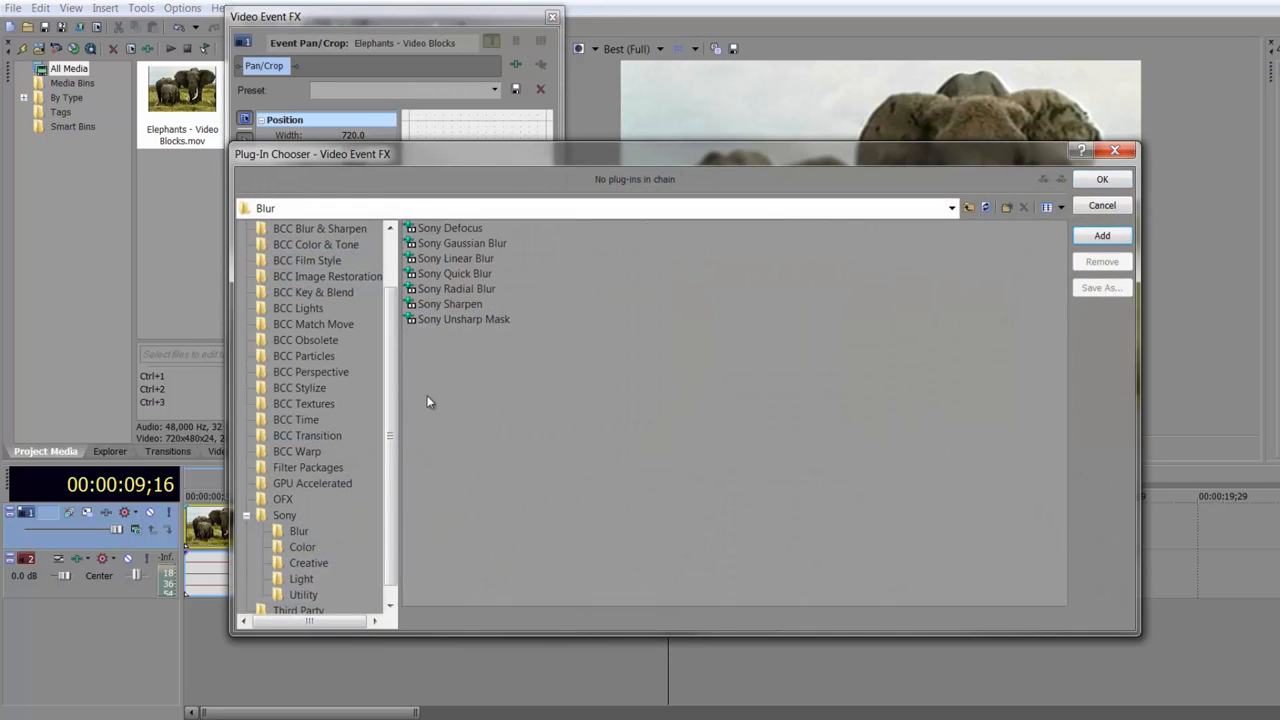
double_click(455, 302)
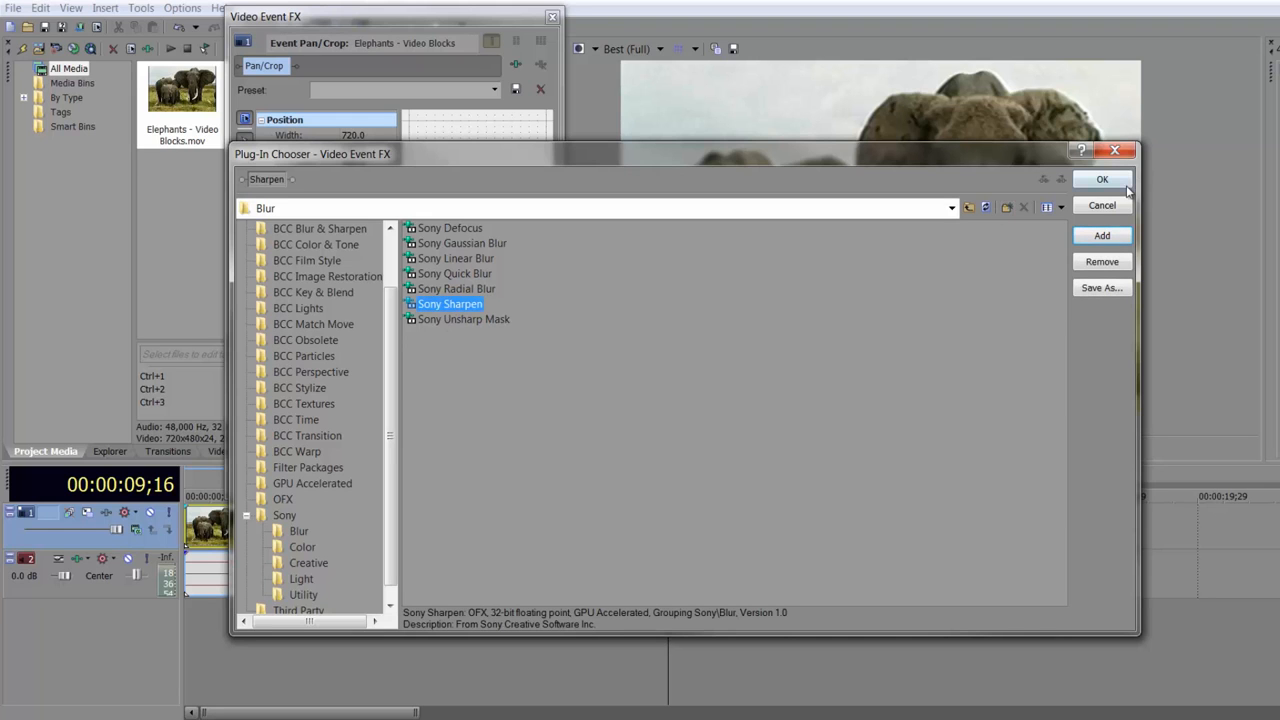
click(1125, 186)
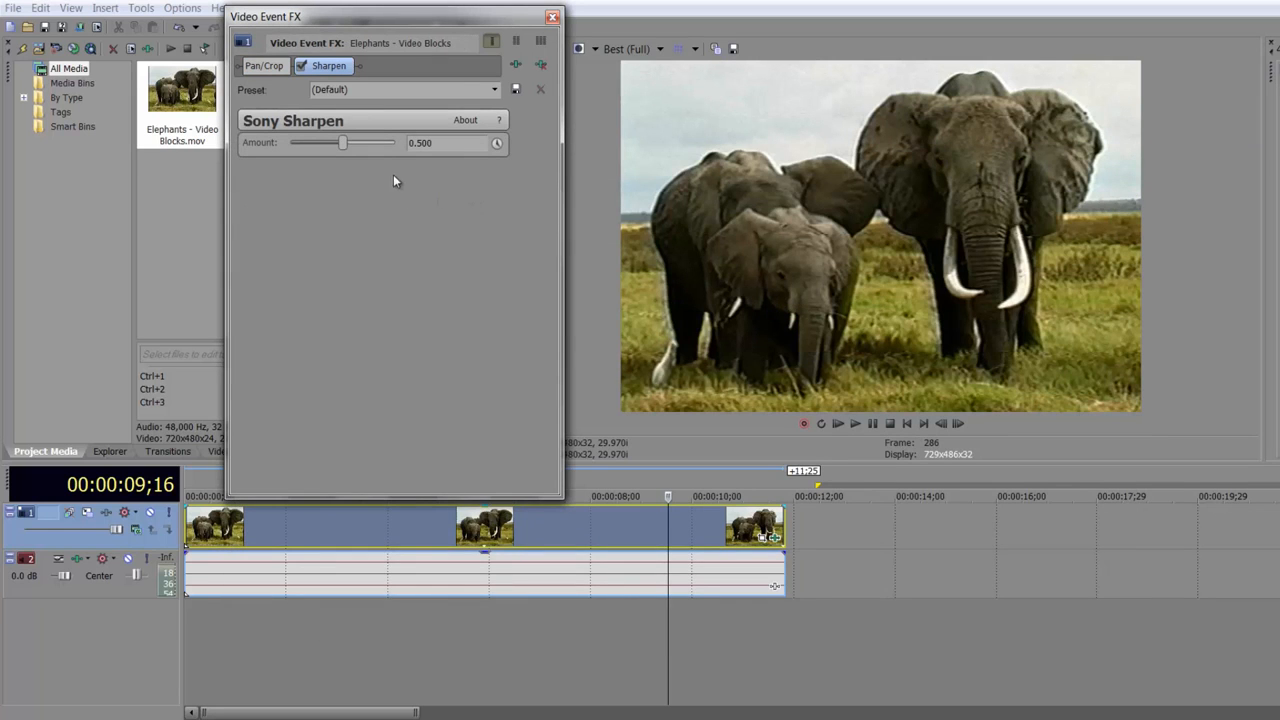
- Try different sharpening strengths on the elephant clip and set the Sony Sharpen amount to 0.537
drag(339, 140, 366, 146)
drag(366, 146, 343, 174)
drag(341, 146, 343, 147)
drag(344, 146, 342, 171)
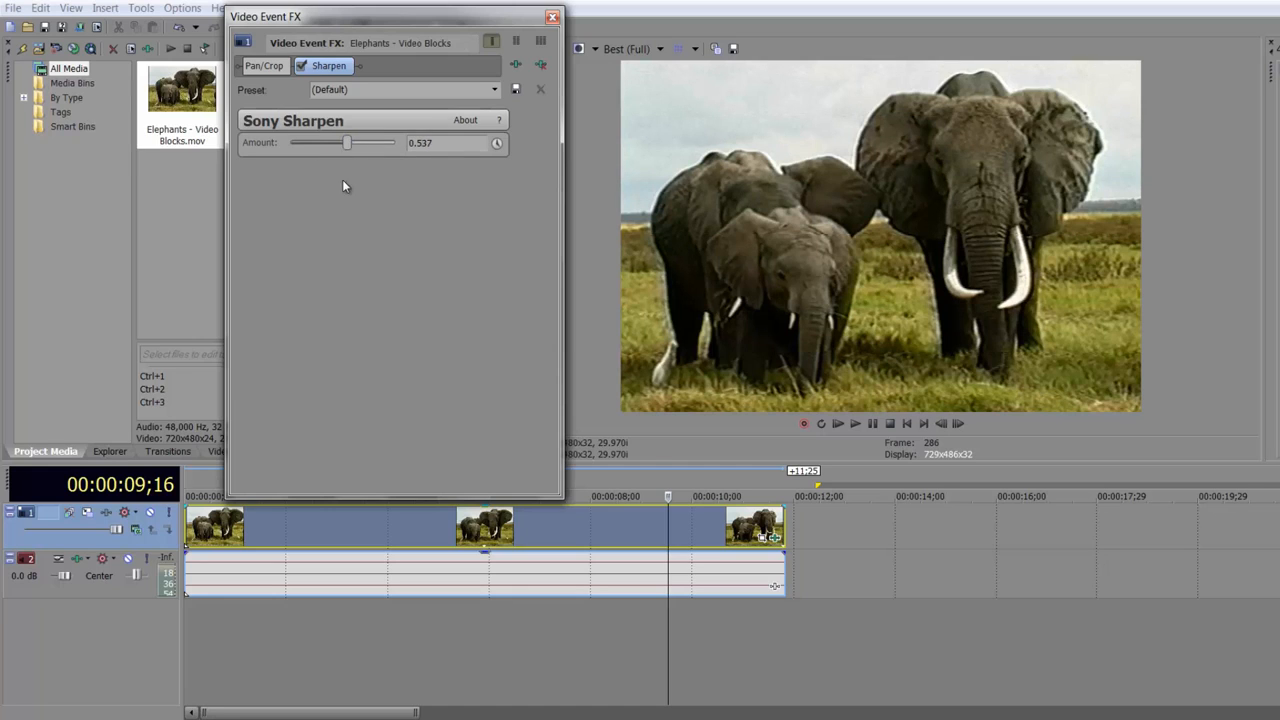